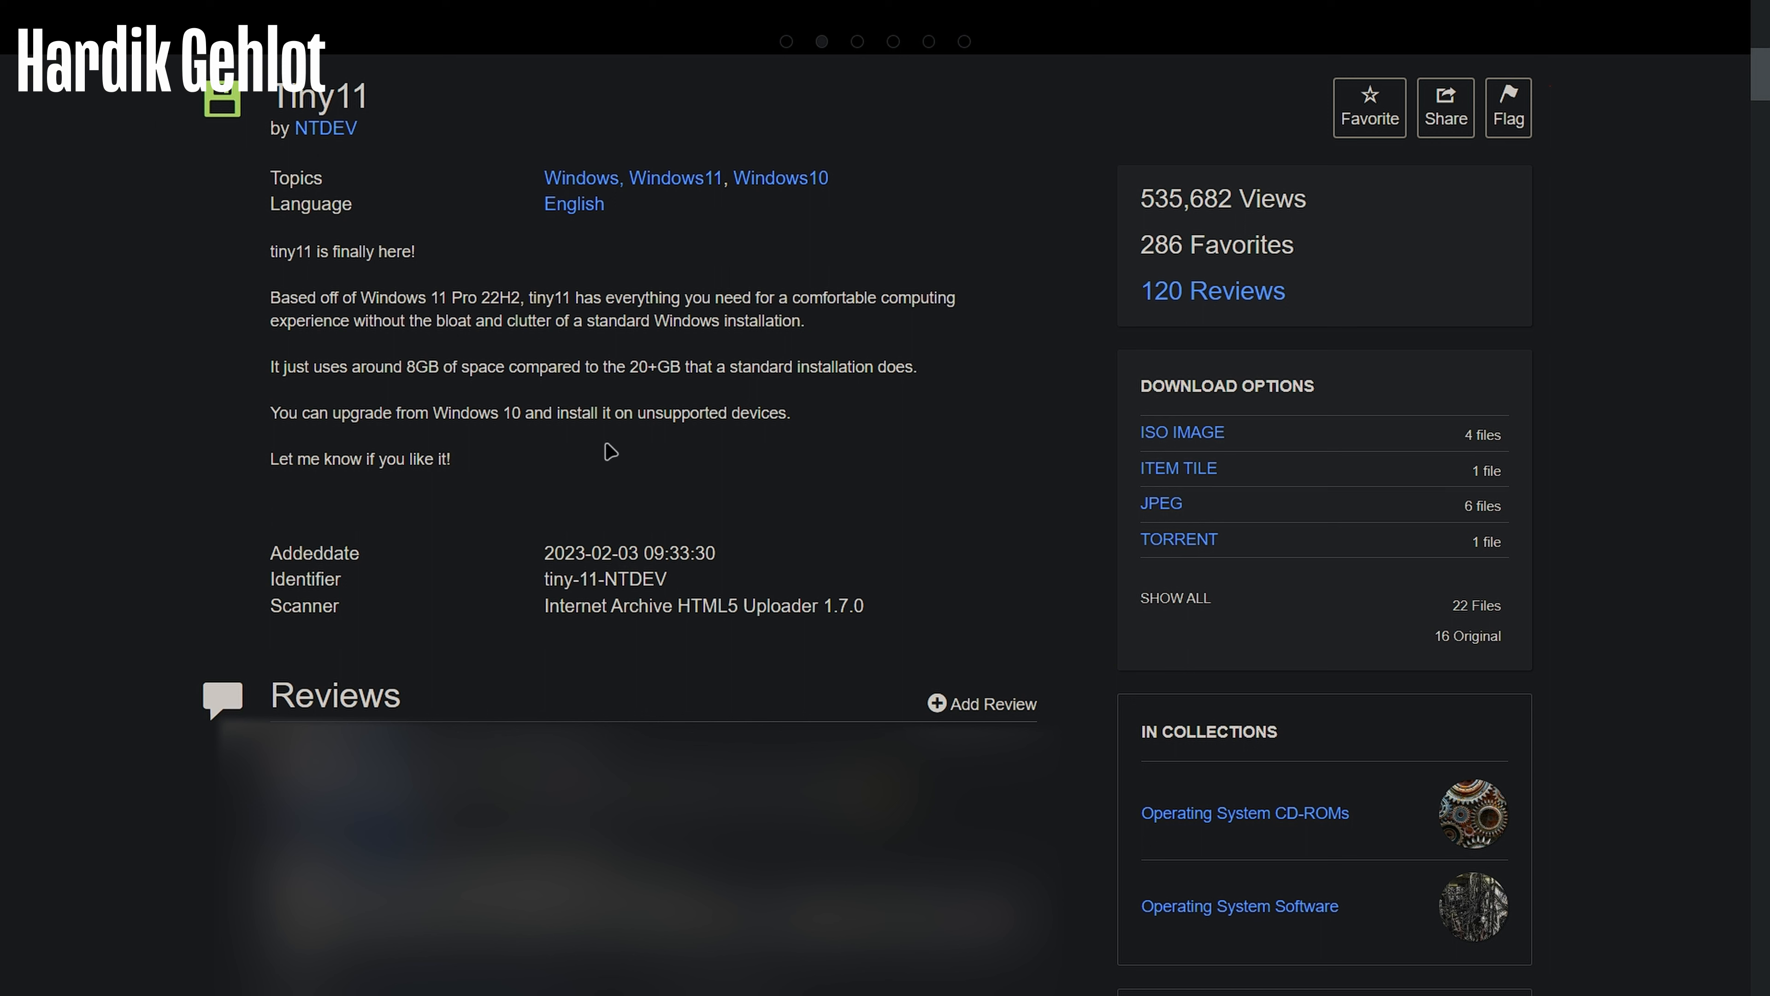
Download the 22H2 R1 ISO image of Tiny11 from its Internet Archive page.
{"action": "left_click", "coordinate": [1179, 434]}
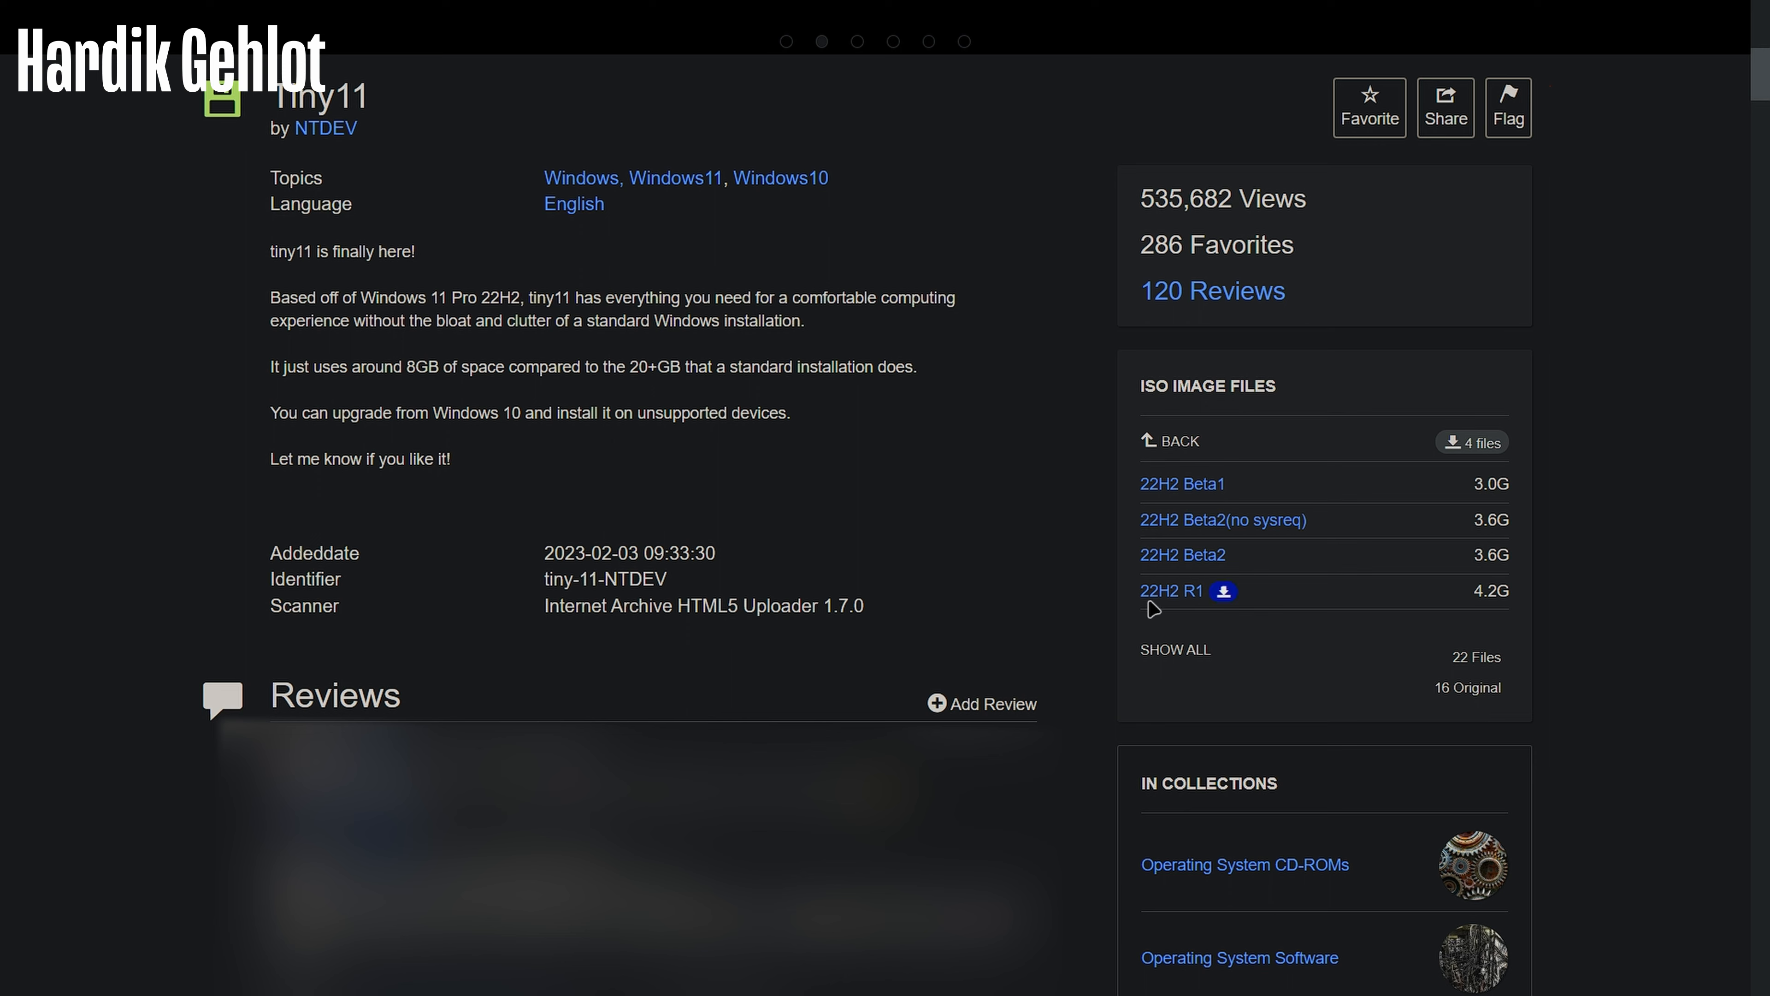
{"action": "left_click", "coordinate": [1157, 595]}
{"action": "left_click", "coordinate": [886, 608]}
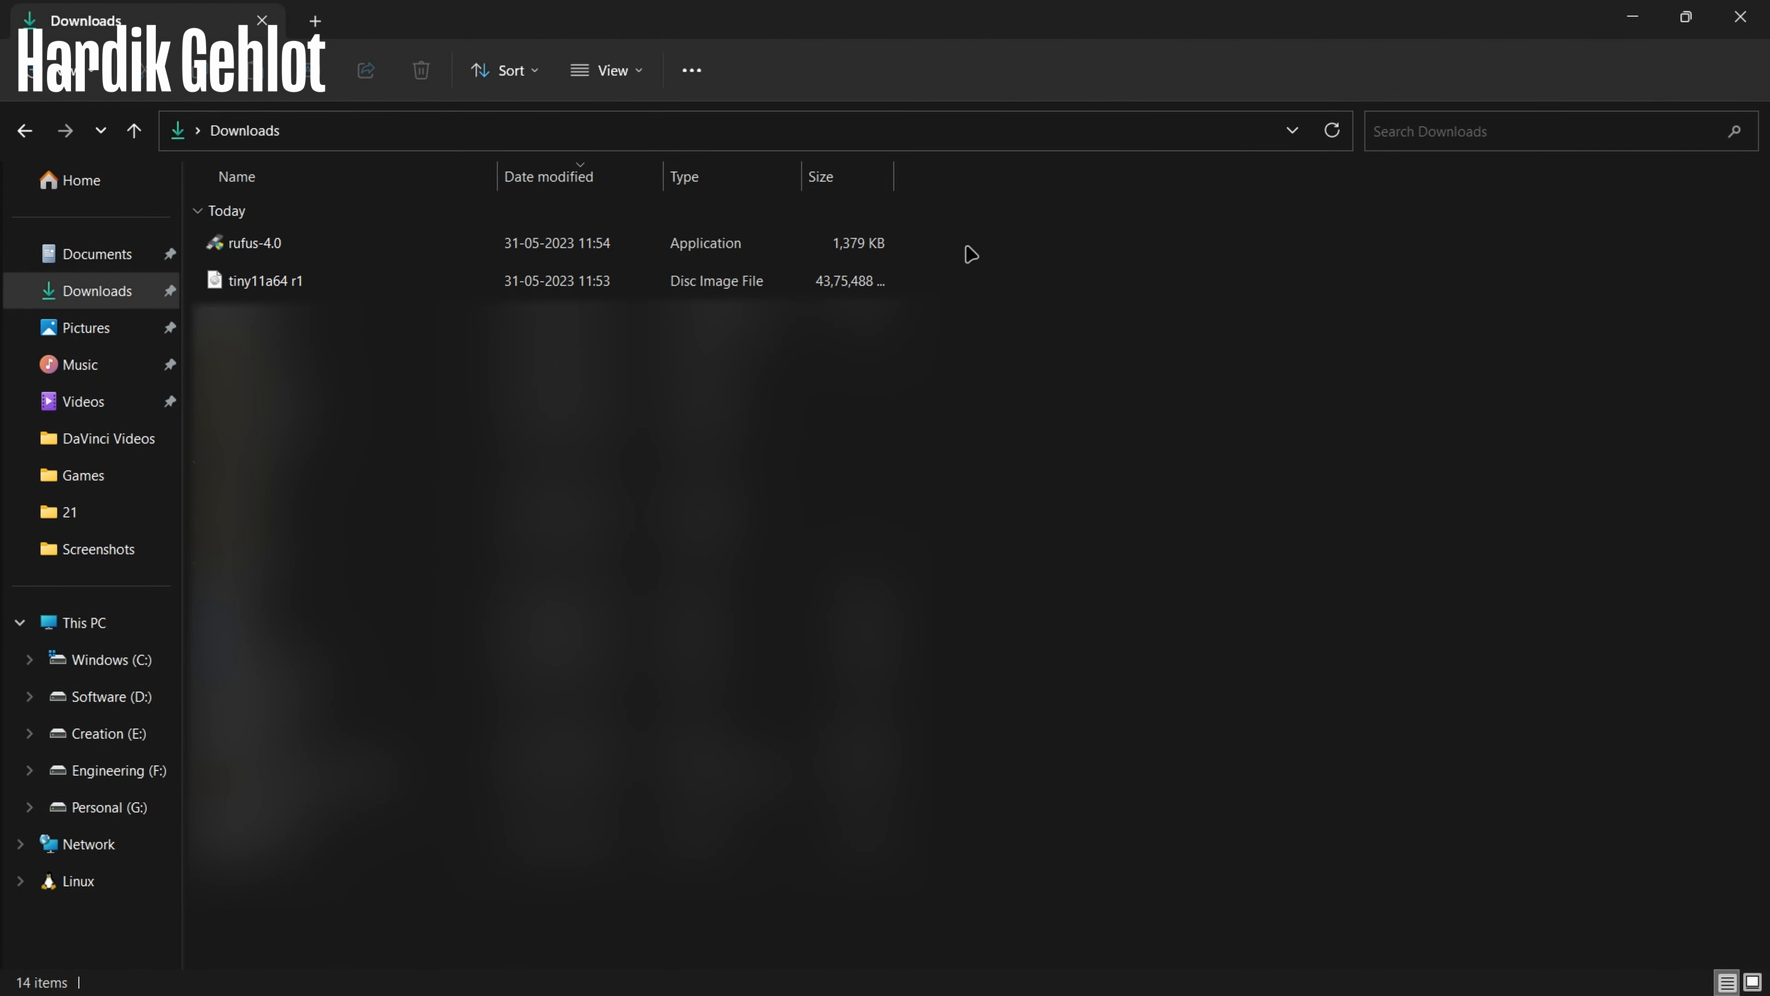
Launch rufus-4.0 from the Downloads folder and load tiny11a64 r1 as the boot image.
{"action": "left_click_drag", "start_coordinate": [966, 246], "coordinate": [879, 280]}
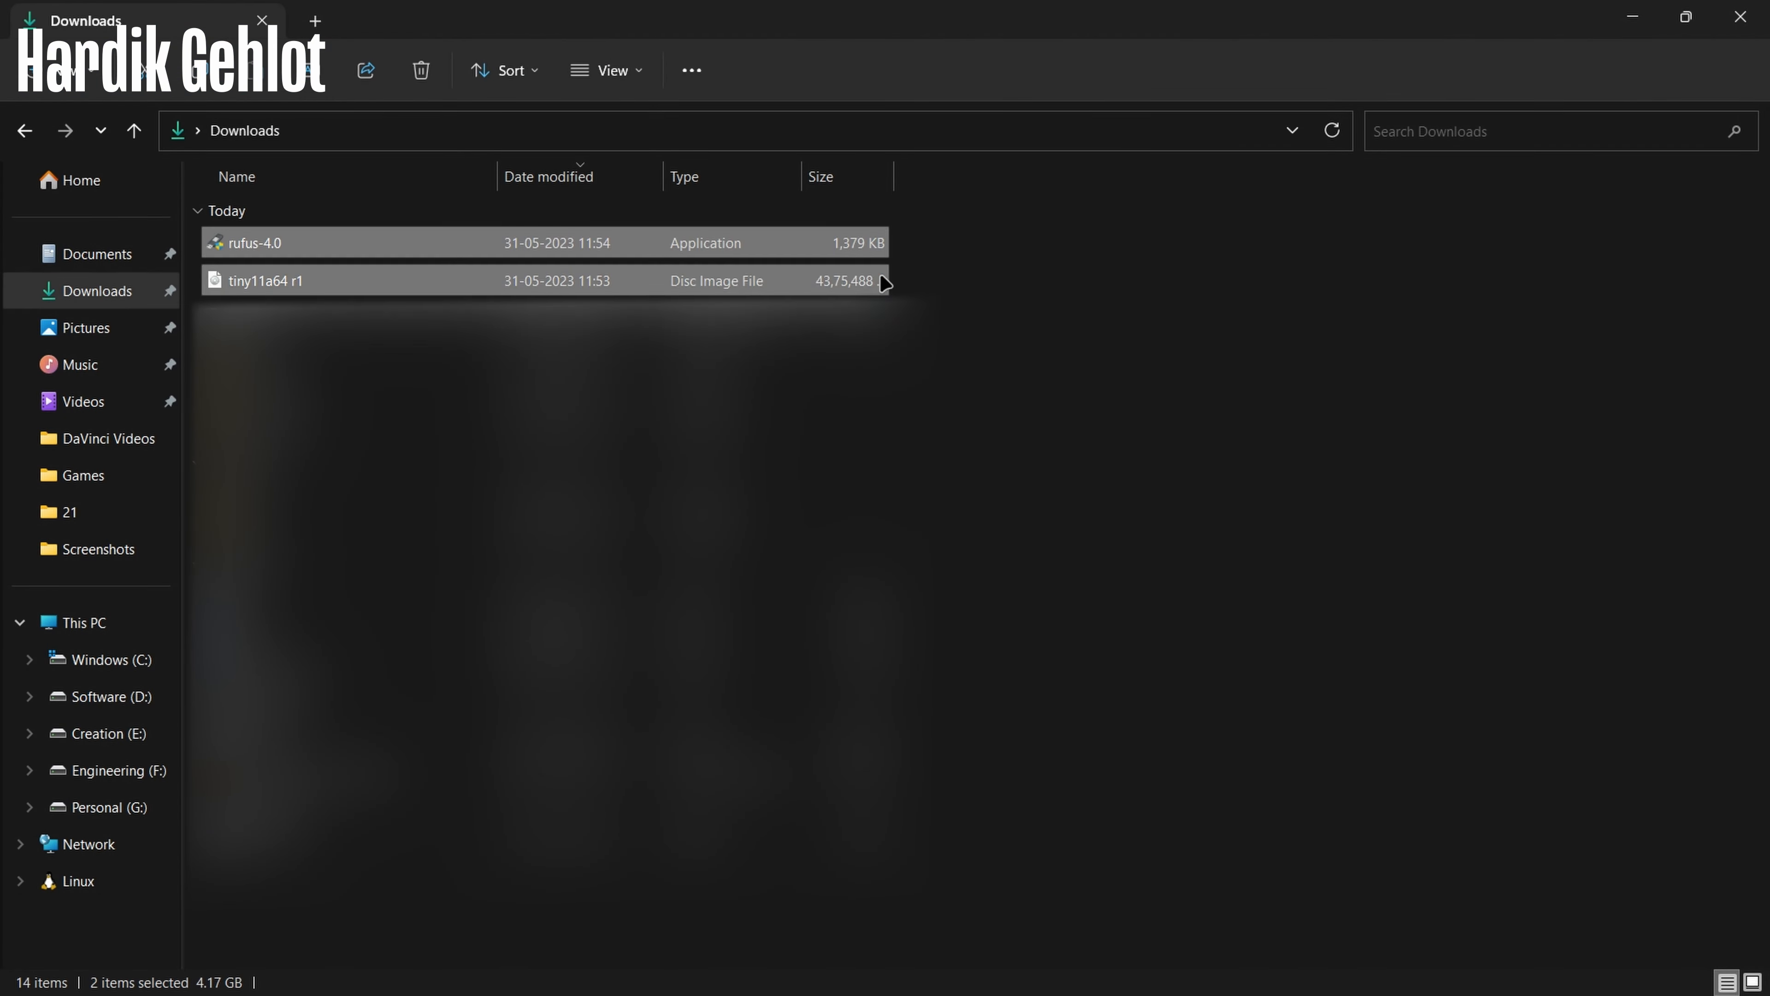
{"action": "left_click", "coordinate": [978, 268]}
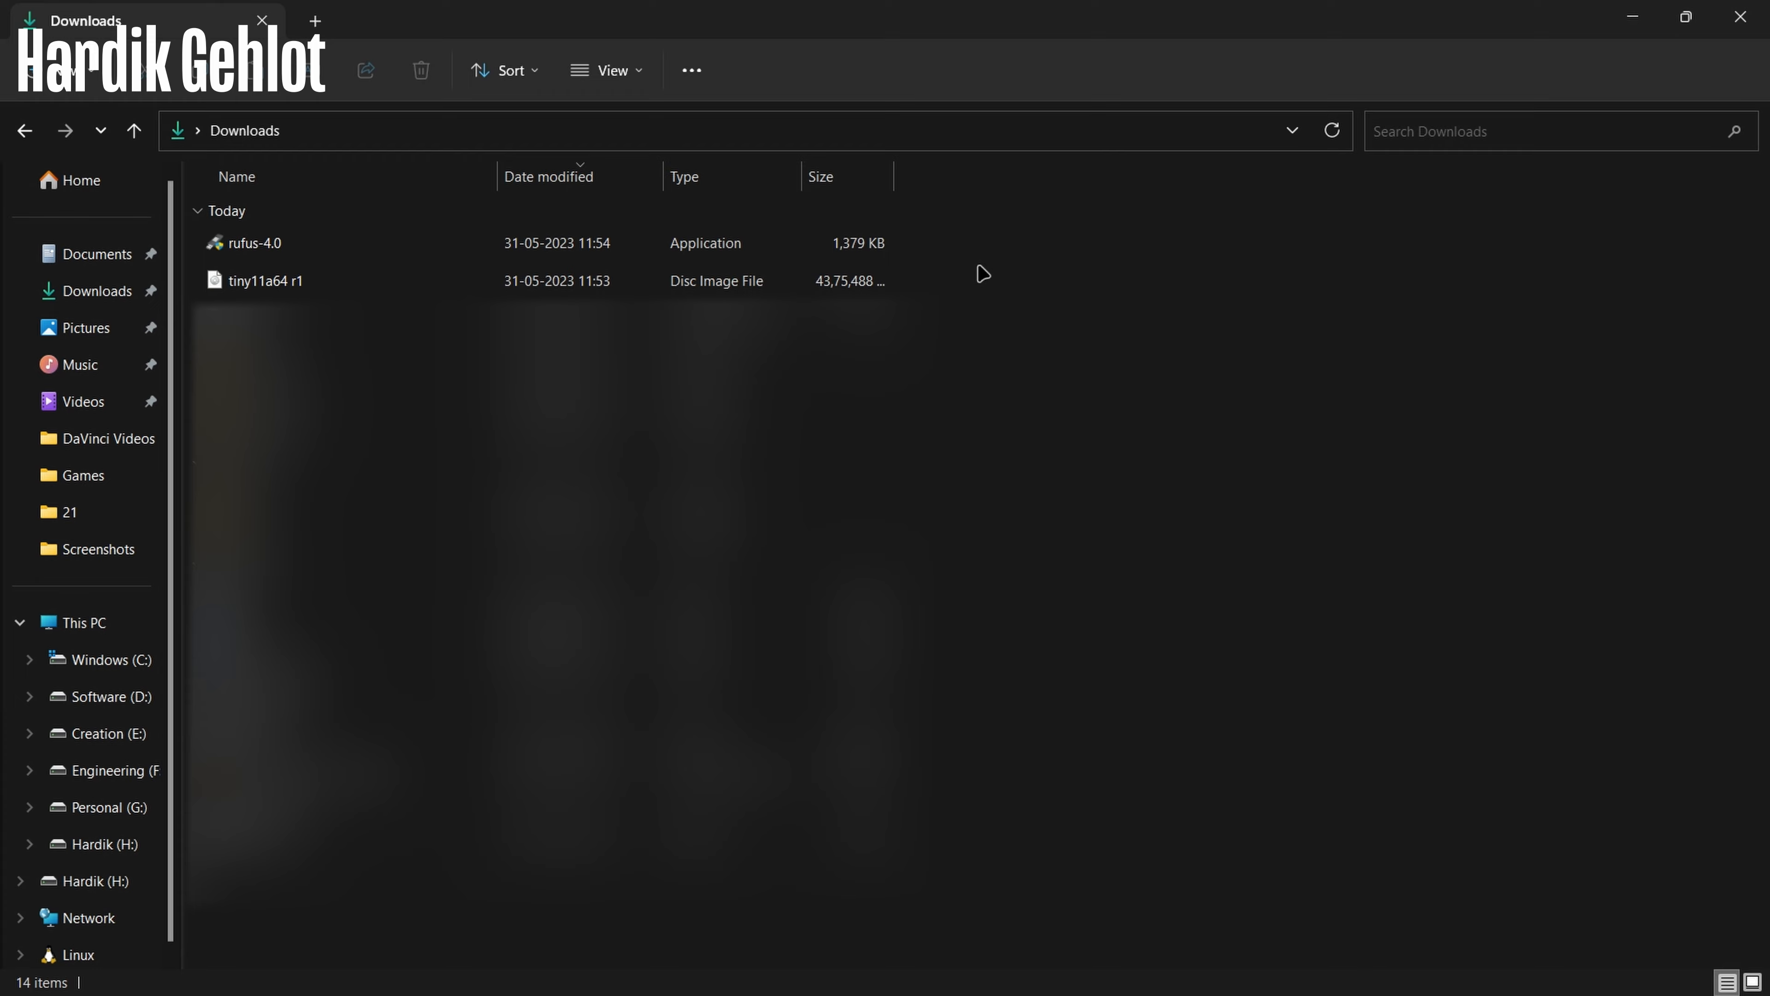
{"action": "double_click", "coordinate": [877, 242]}
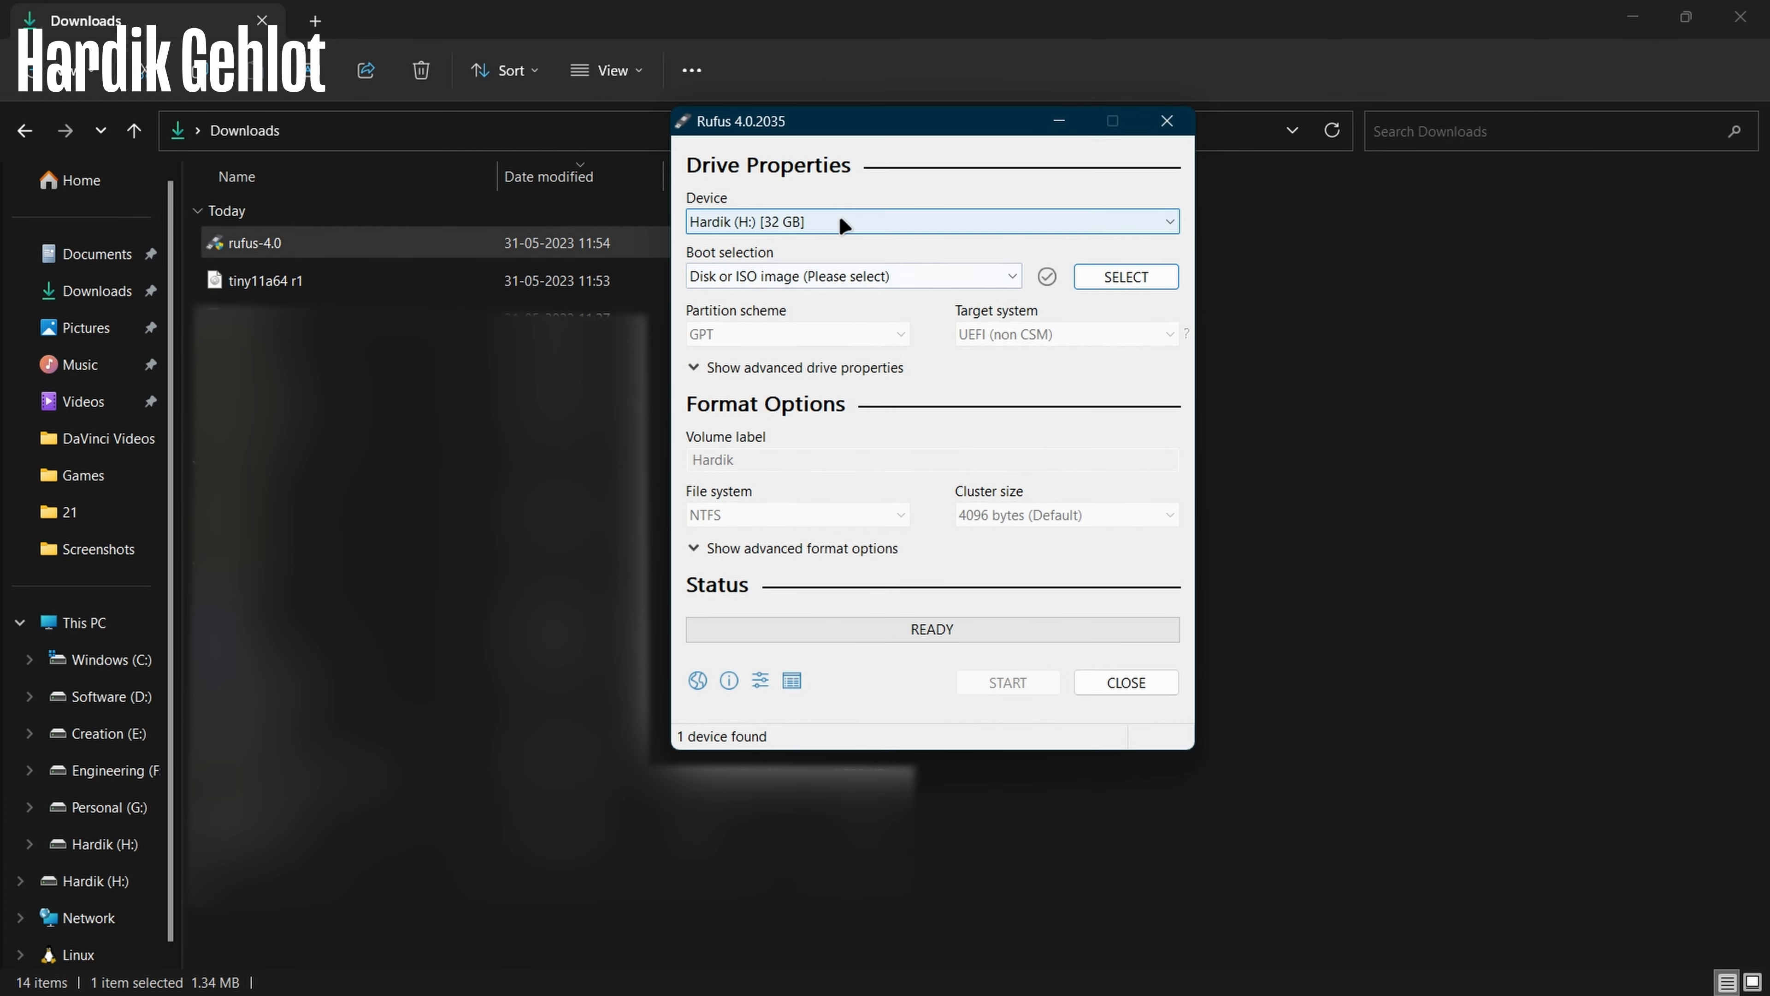
{"action": "left_click", "coordinate": [1108, 278]}
{"action": "double_click", "coordinate": [1003, 352]}
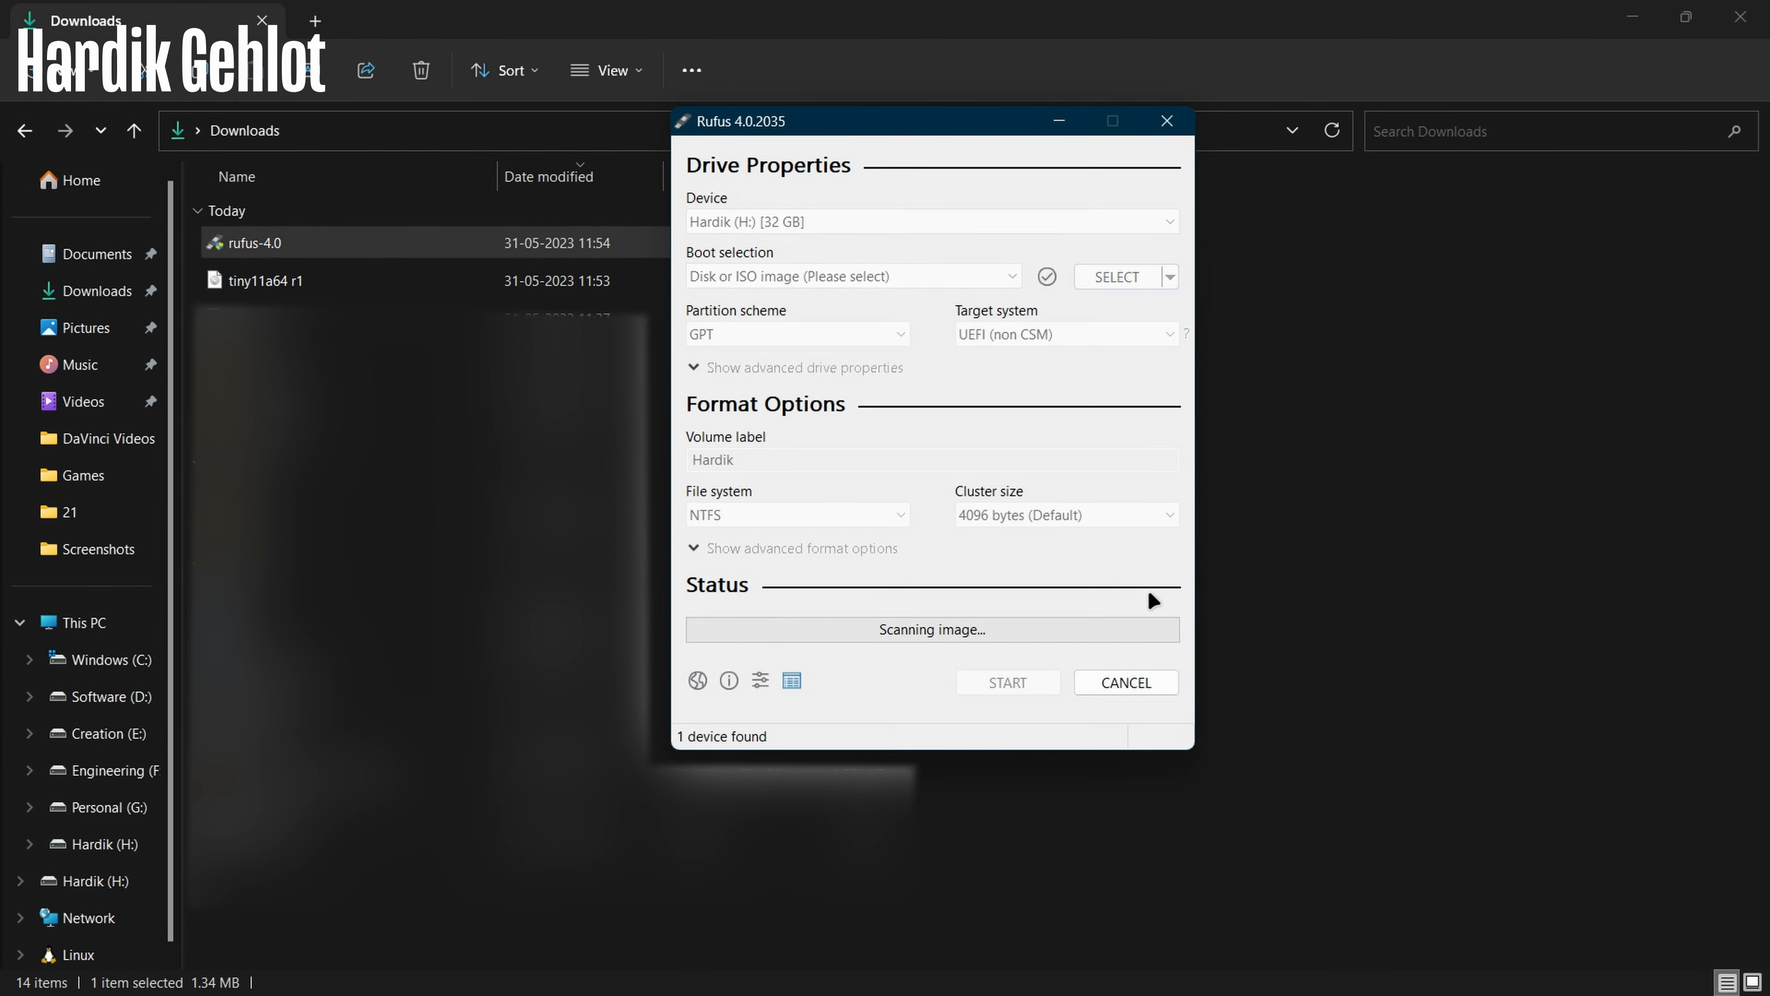
Write the image to the 32 GB drive H: without the RAM, Secure Boot, TPM and online Microsoft account requirements, and open the finished drive.
{"action": "left_click", "coordinate": [1023, 732]}
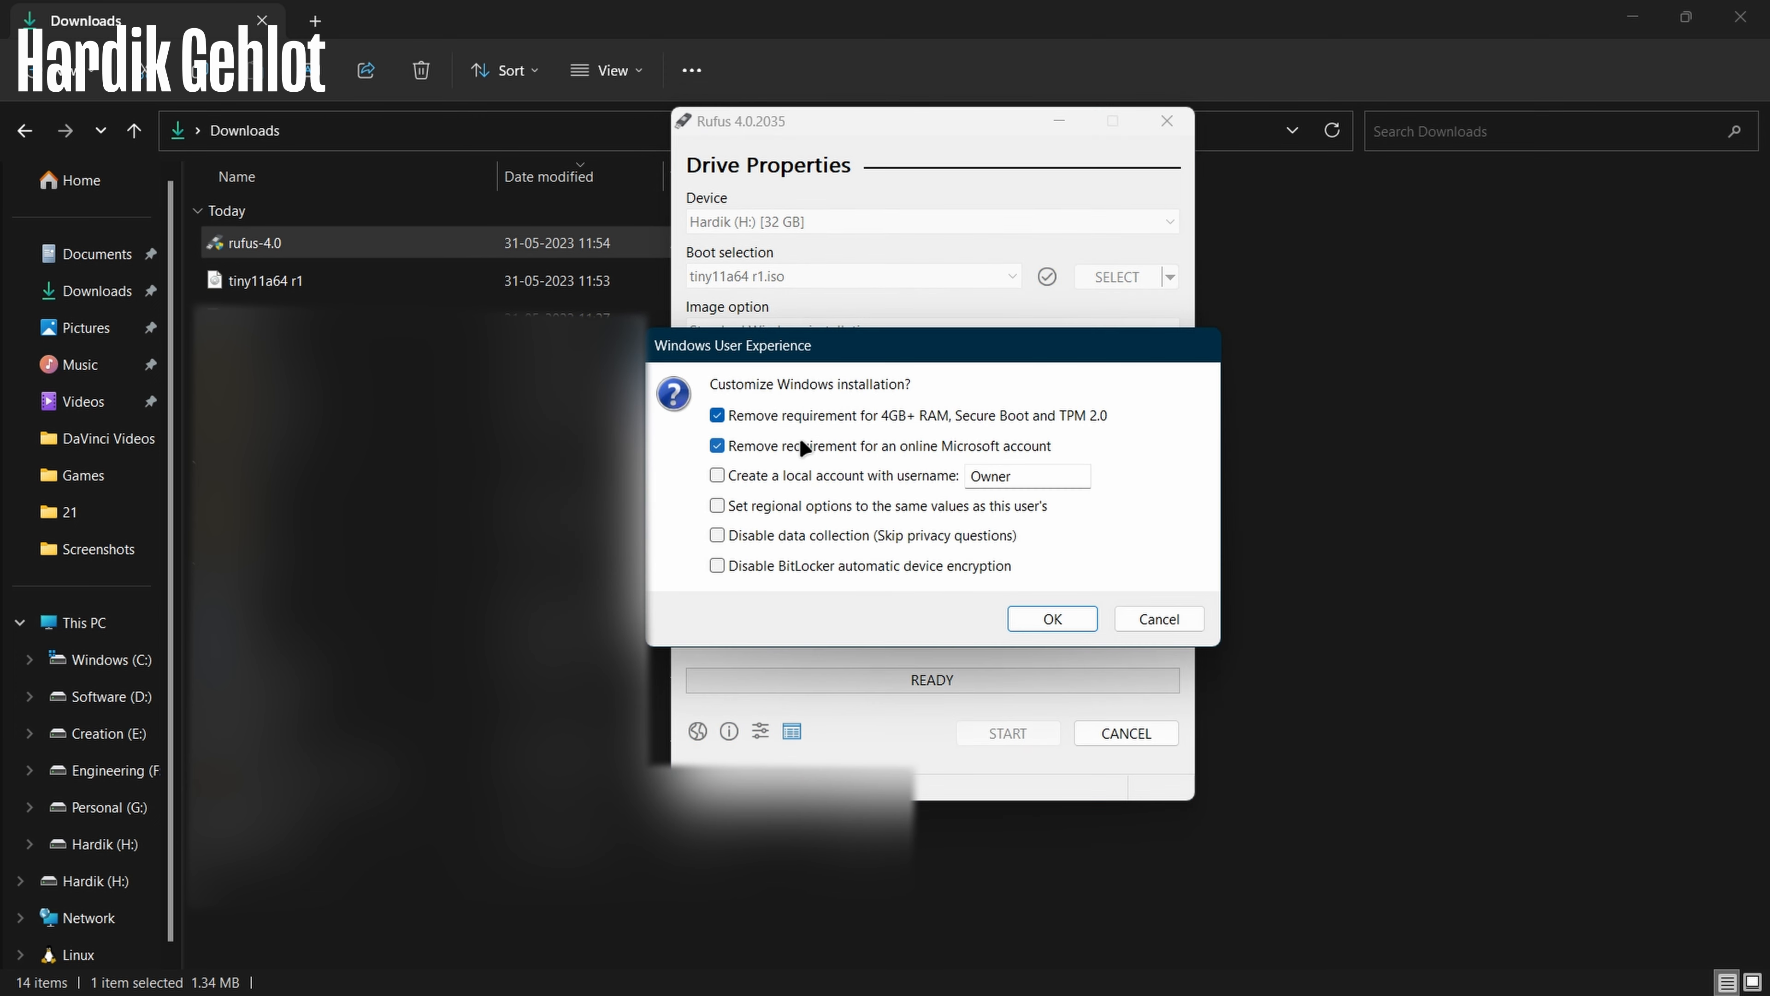
{"action": "left_click", "coordinate": [776, 447]}
{"action": "left_click", "coordinate": [1045, 611]}
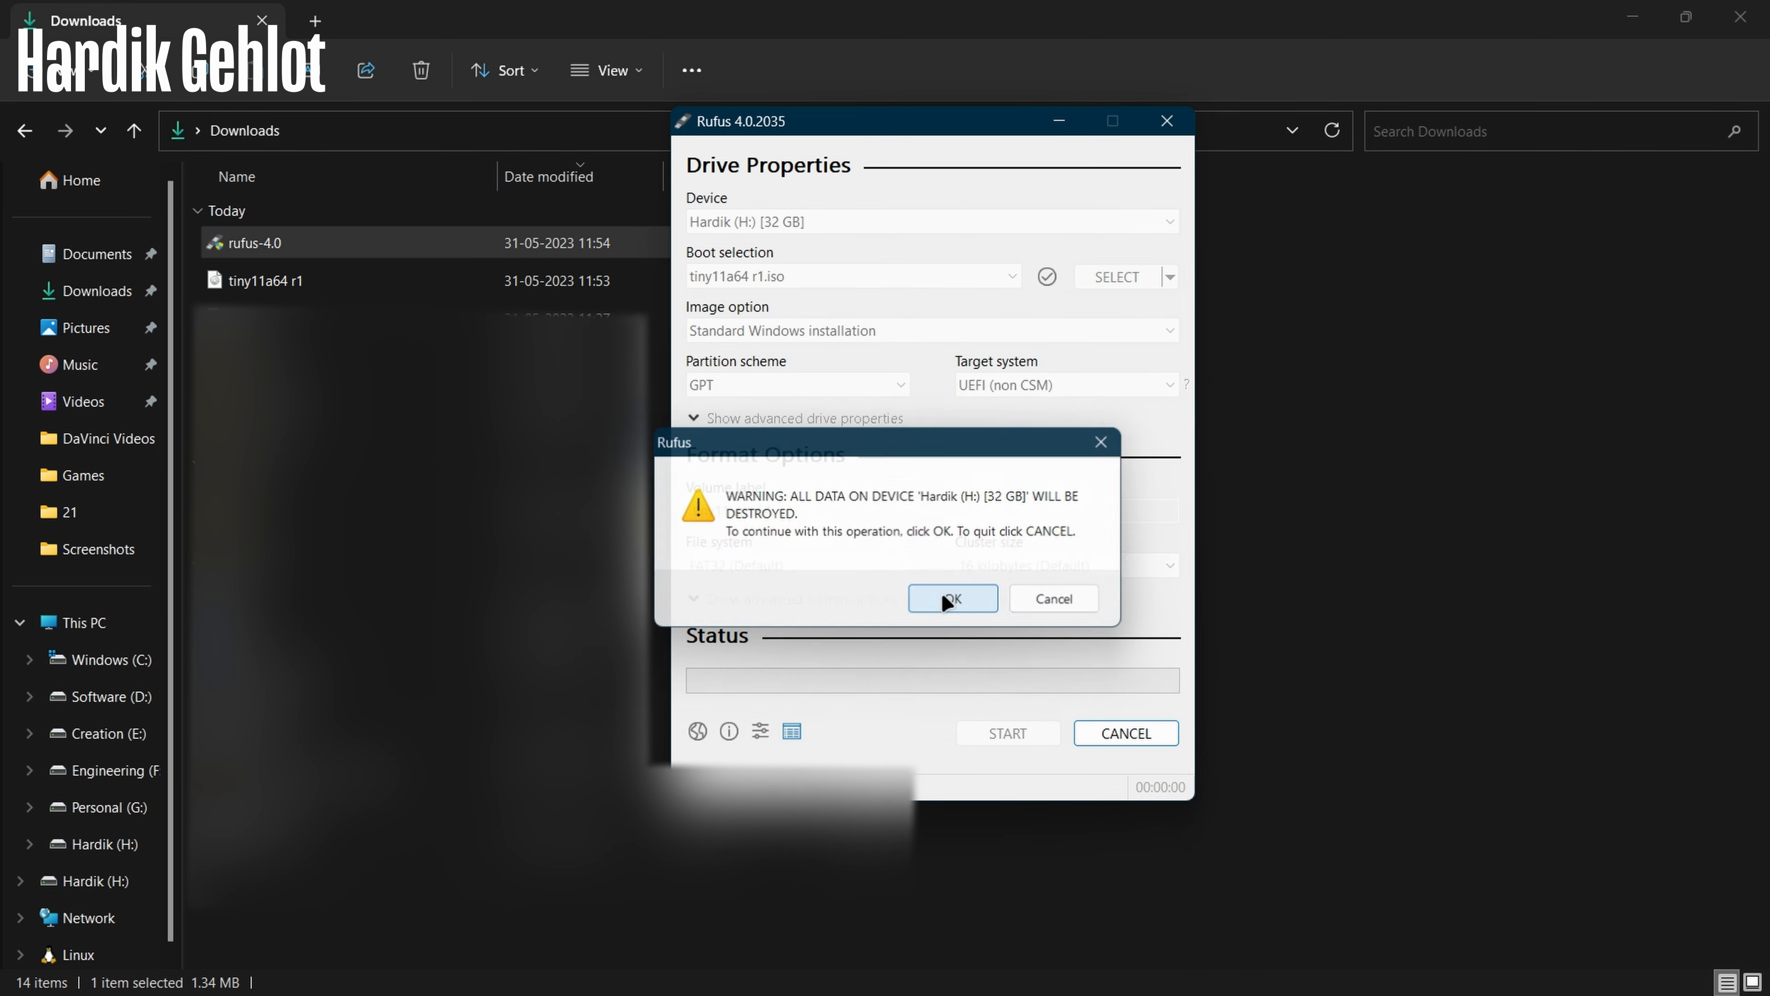
{"action": "left_click", "coordinate": [941, 592]}
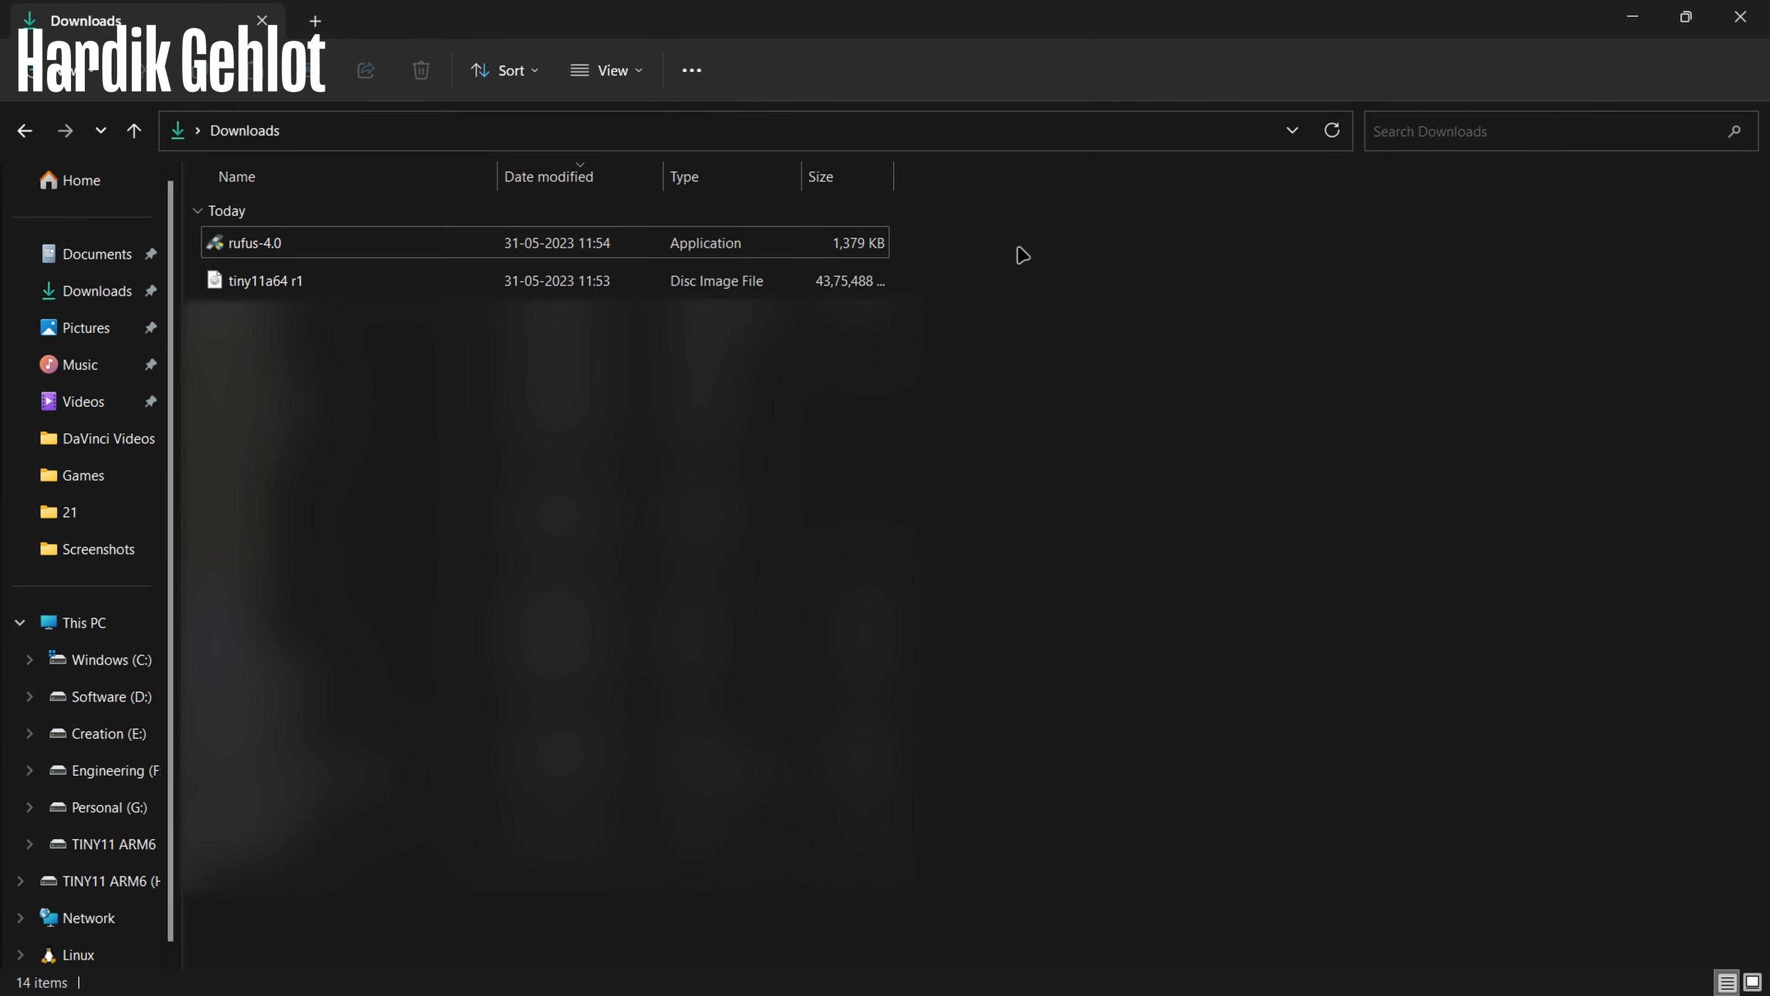
{"action": "left_click", "coordinate": [105, 843]}
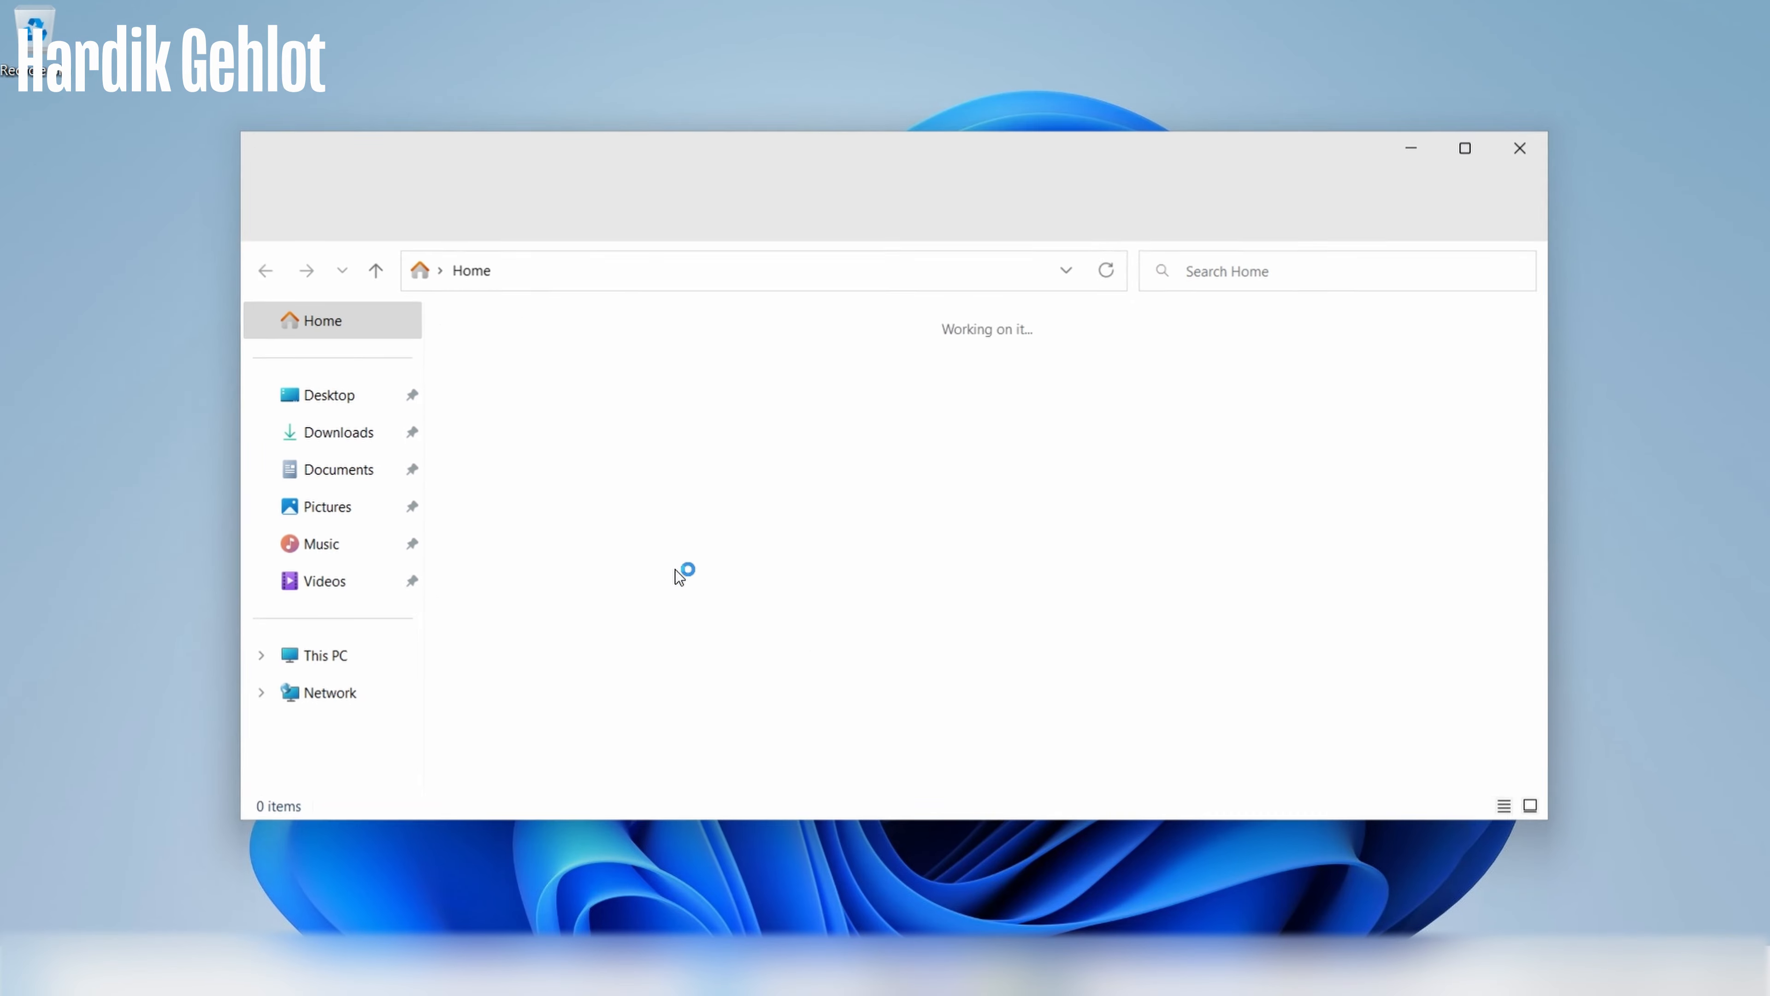
Check the free and total space of Local Disk (C:) in This PC, and close the window.
{"action": "left_click", "coordinate": [1465, 148]}
{"action": "left_click", "coordinate": [66, 512]}
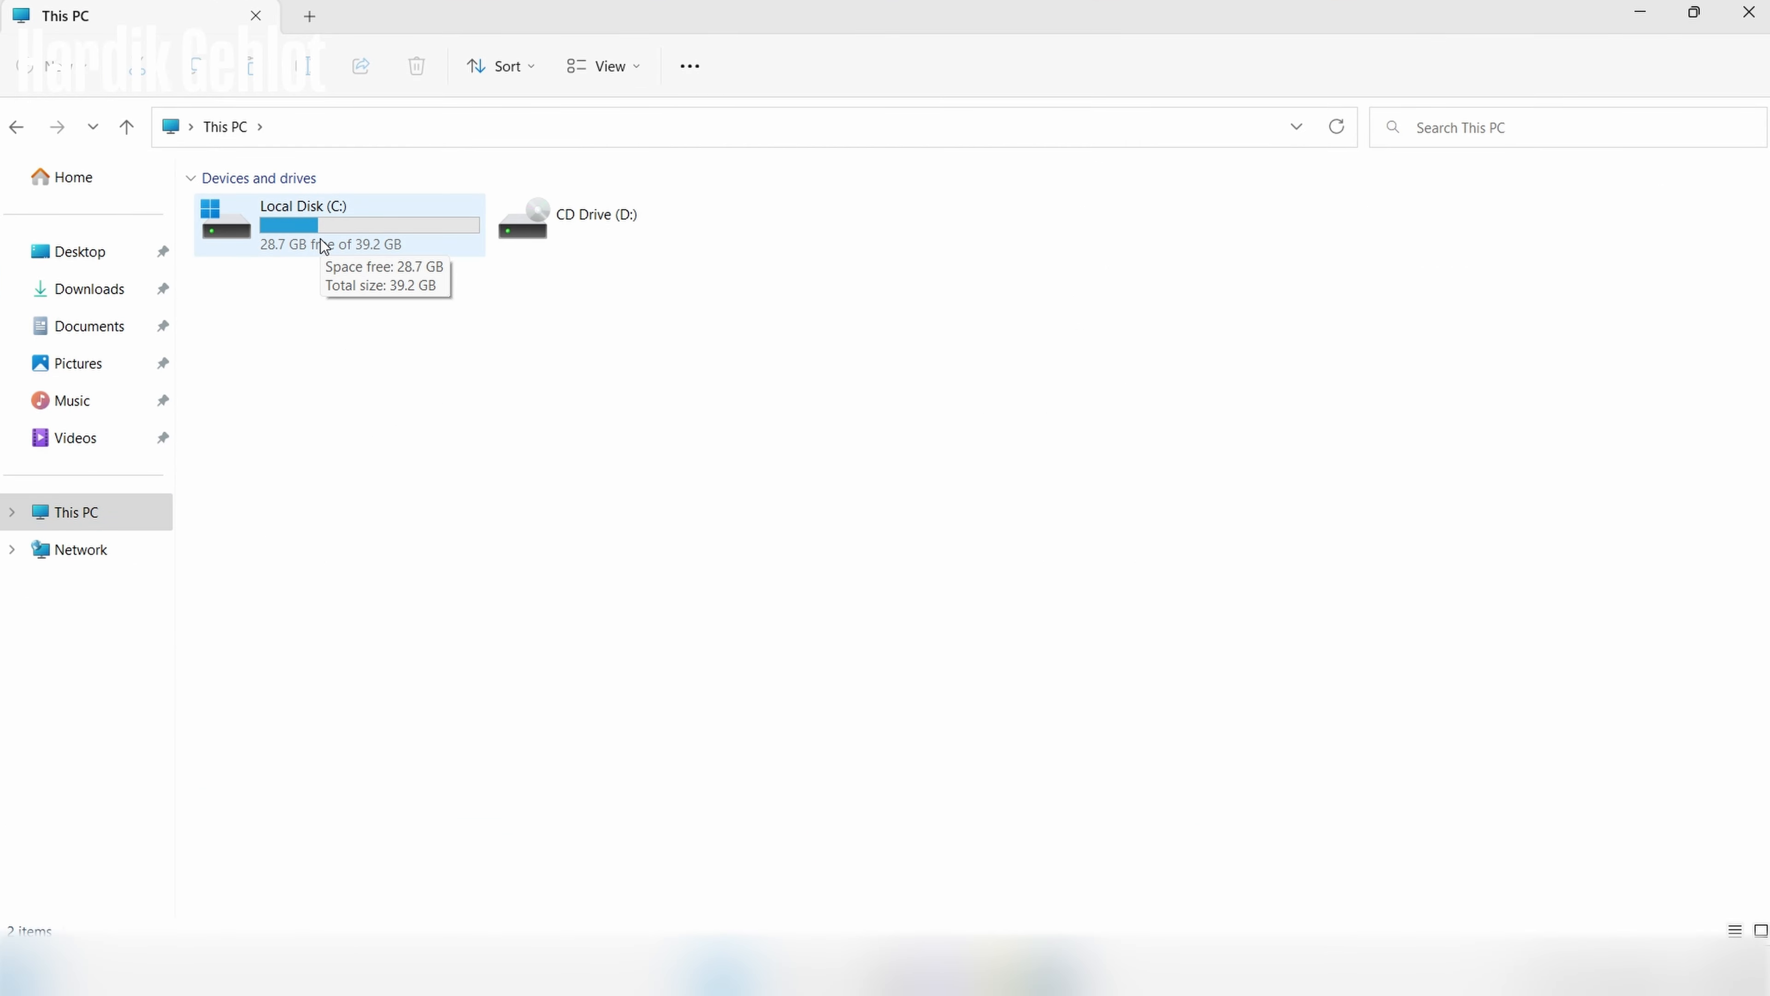
{"action": "left_click", "coordinate": [1749, 12]}
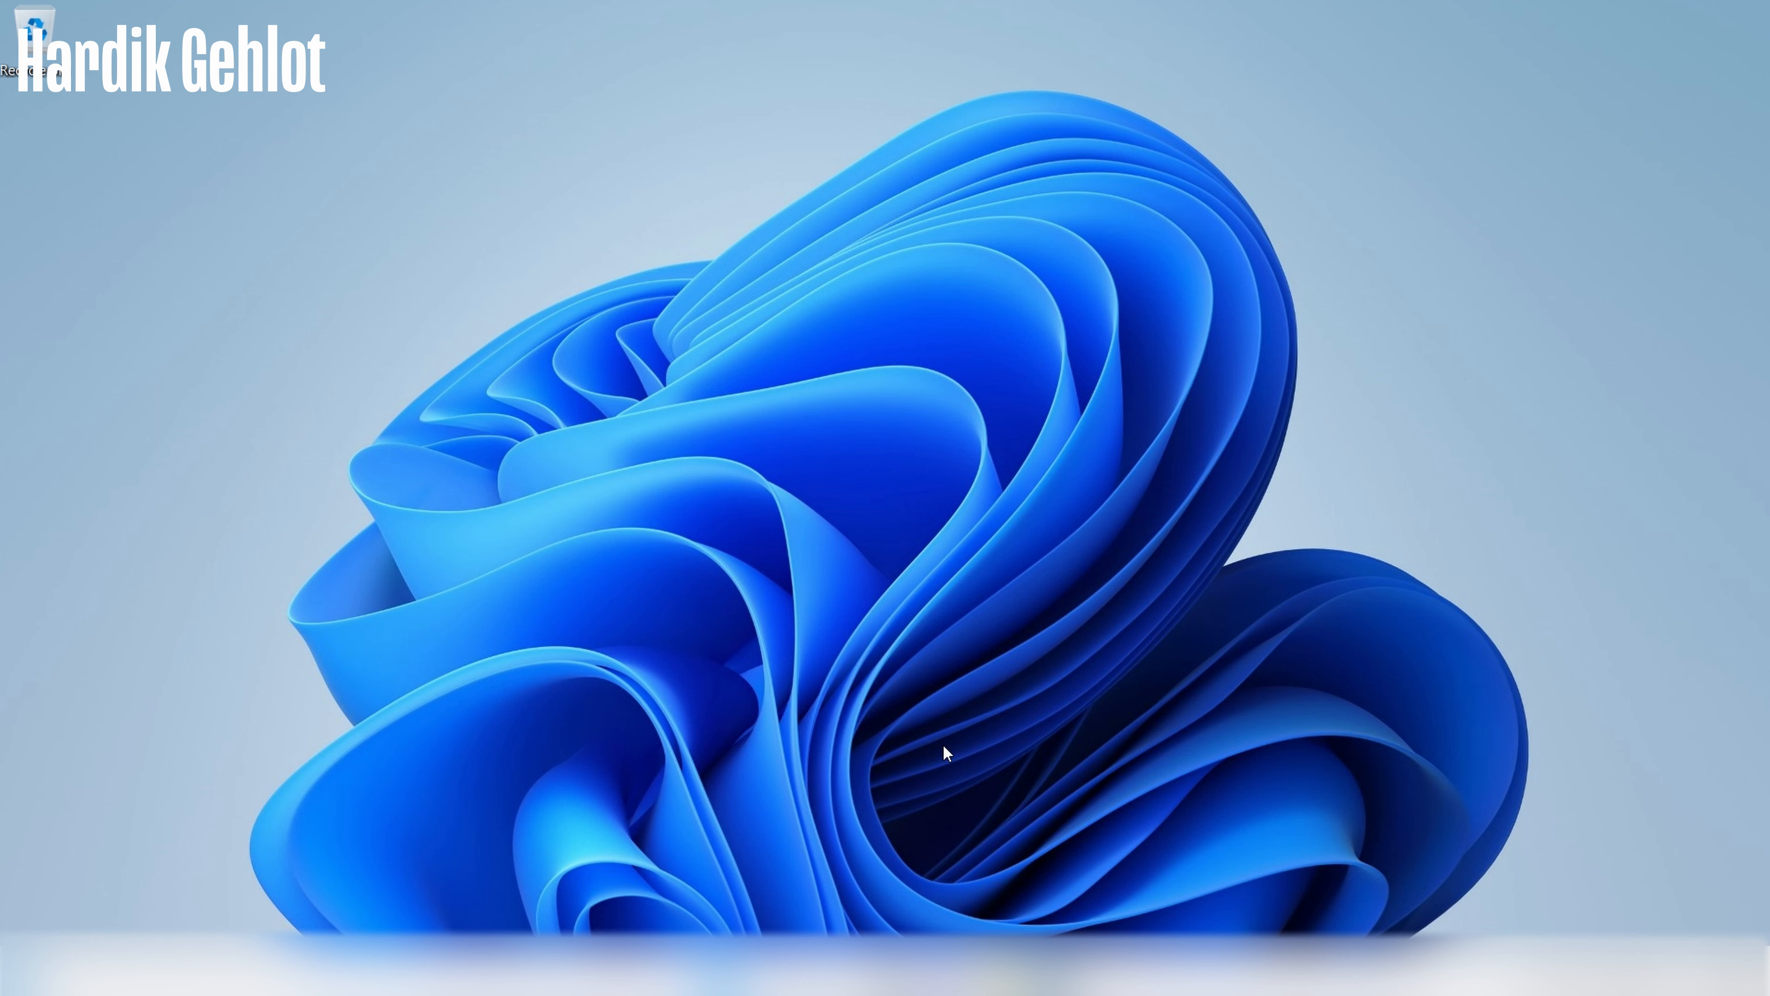
Look through the complete list of apps installed on the fresh system, from Accessibility to Windows Tools.
{"action": "key", "text": "super"}
{"action": "left_click", "coordinate": [1130, 230]}
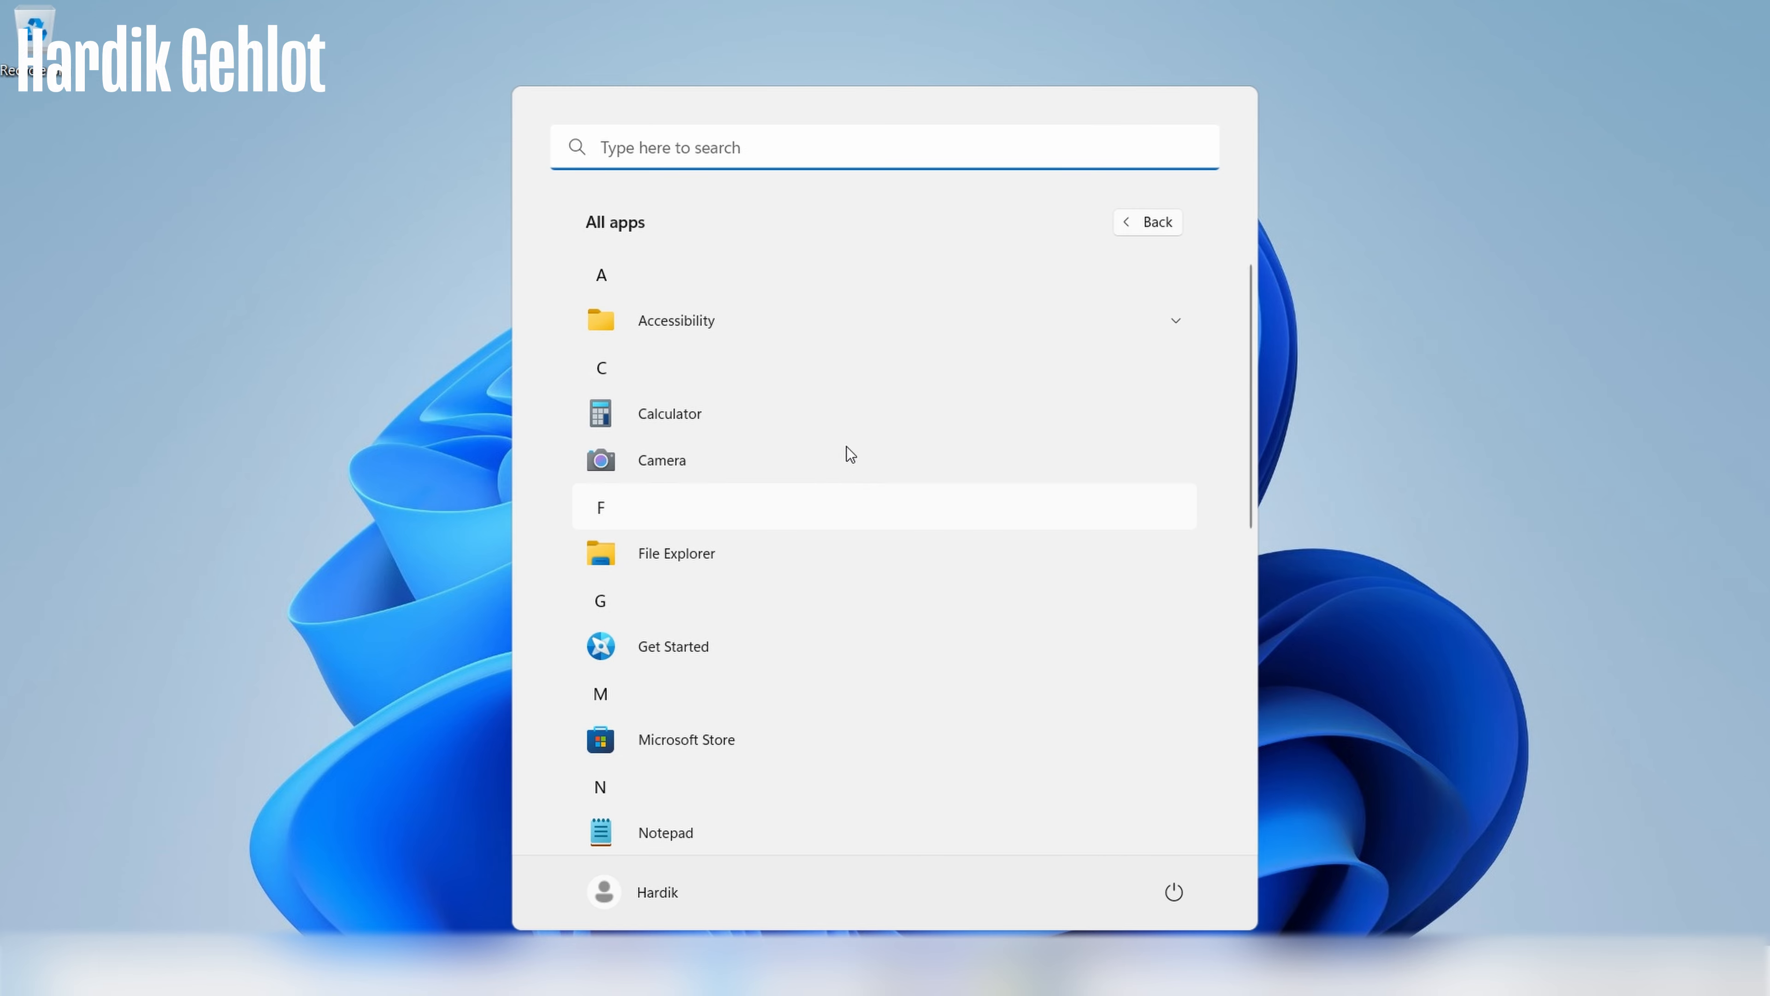
{"action": "scroll", "coordinate": [846, 448], "scroll_direction": "down", "scroll_amount": 10}
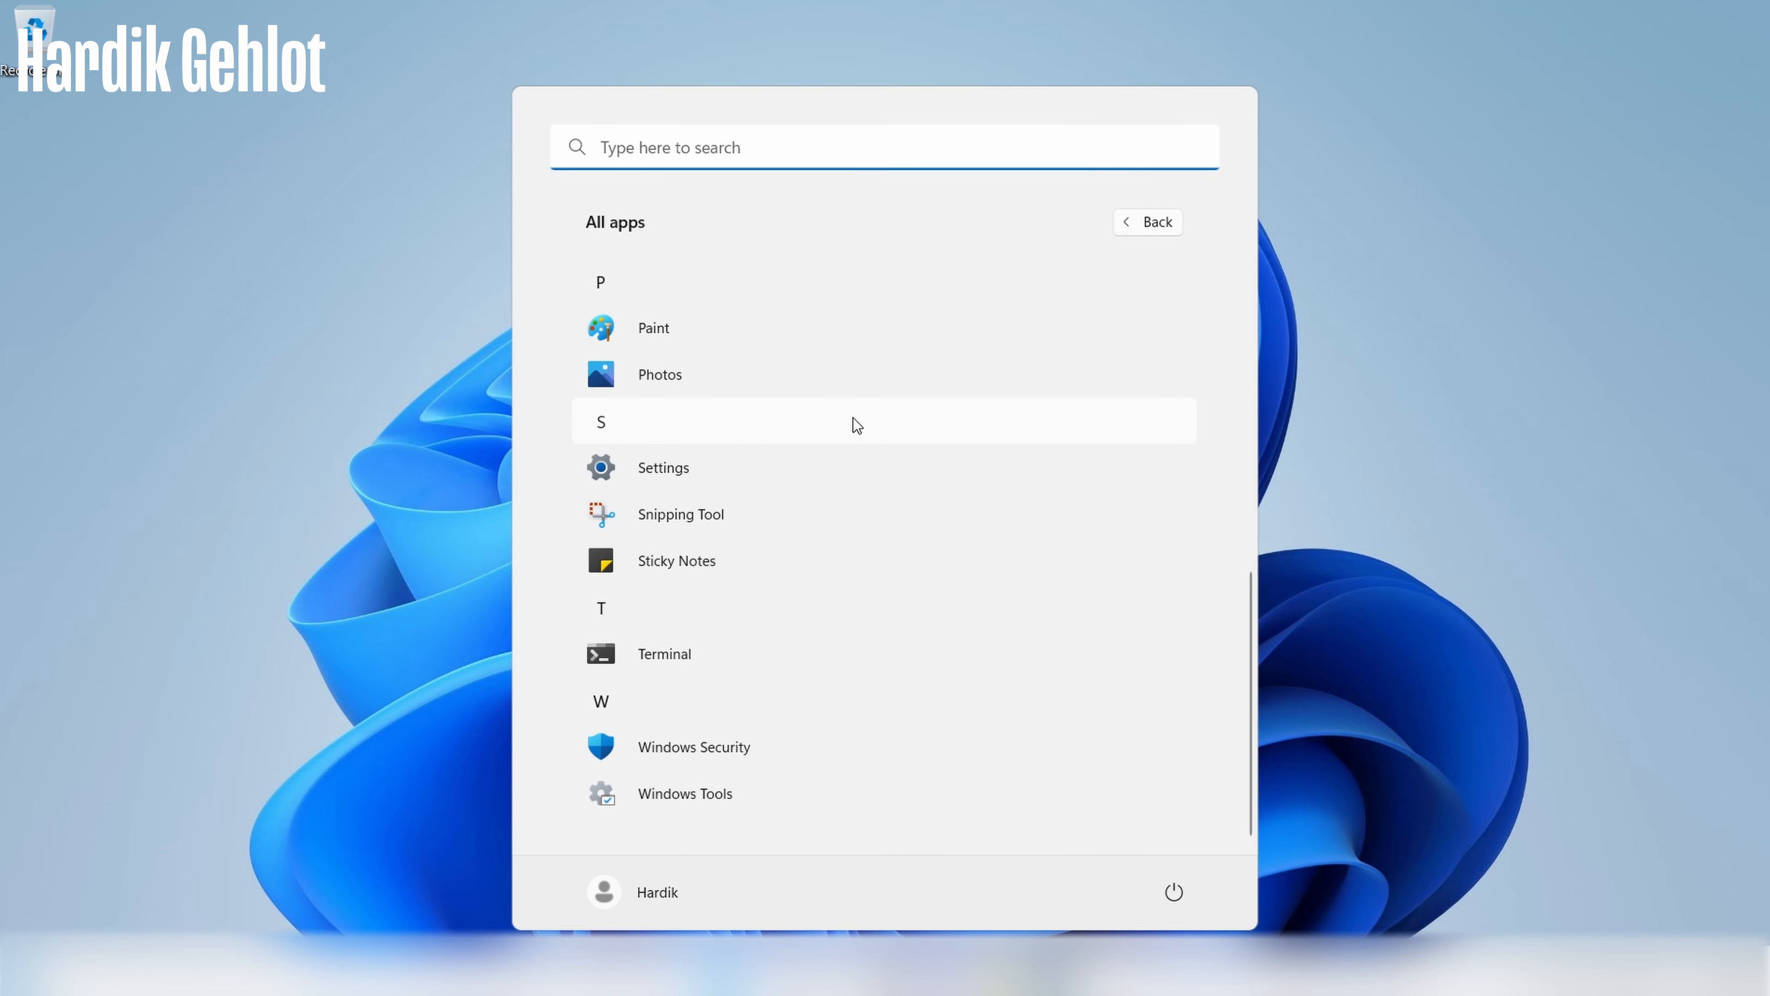
{"action": "scroll", "coordinate": [864, 437], "scroll_direction": "up", "scroll_amount": 10}
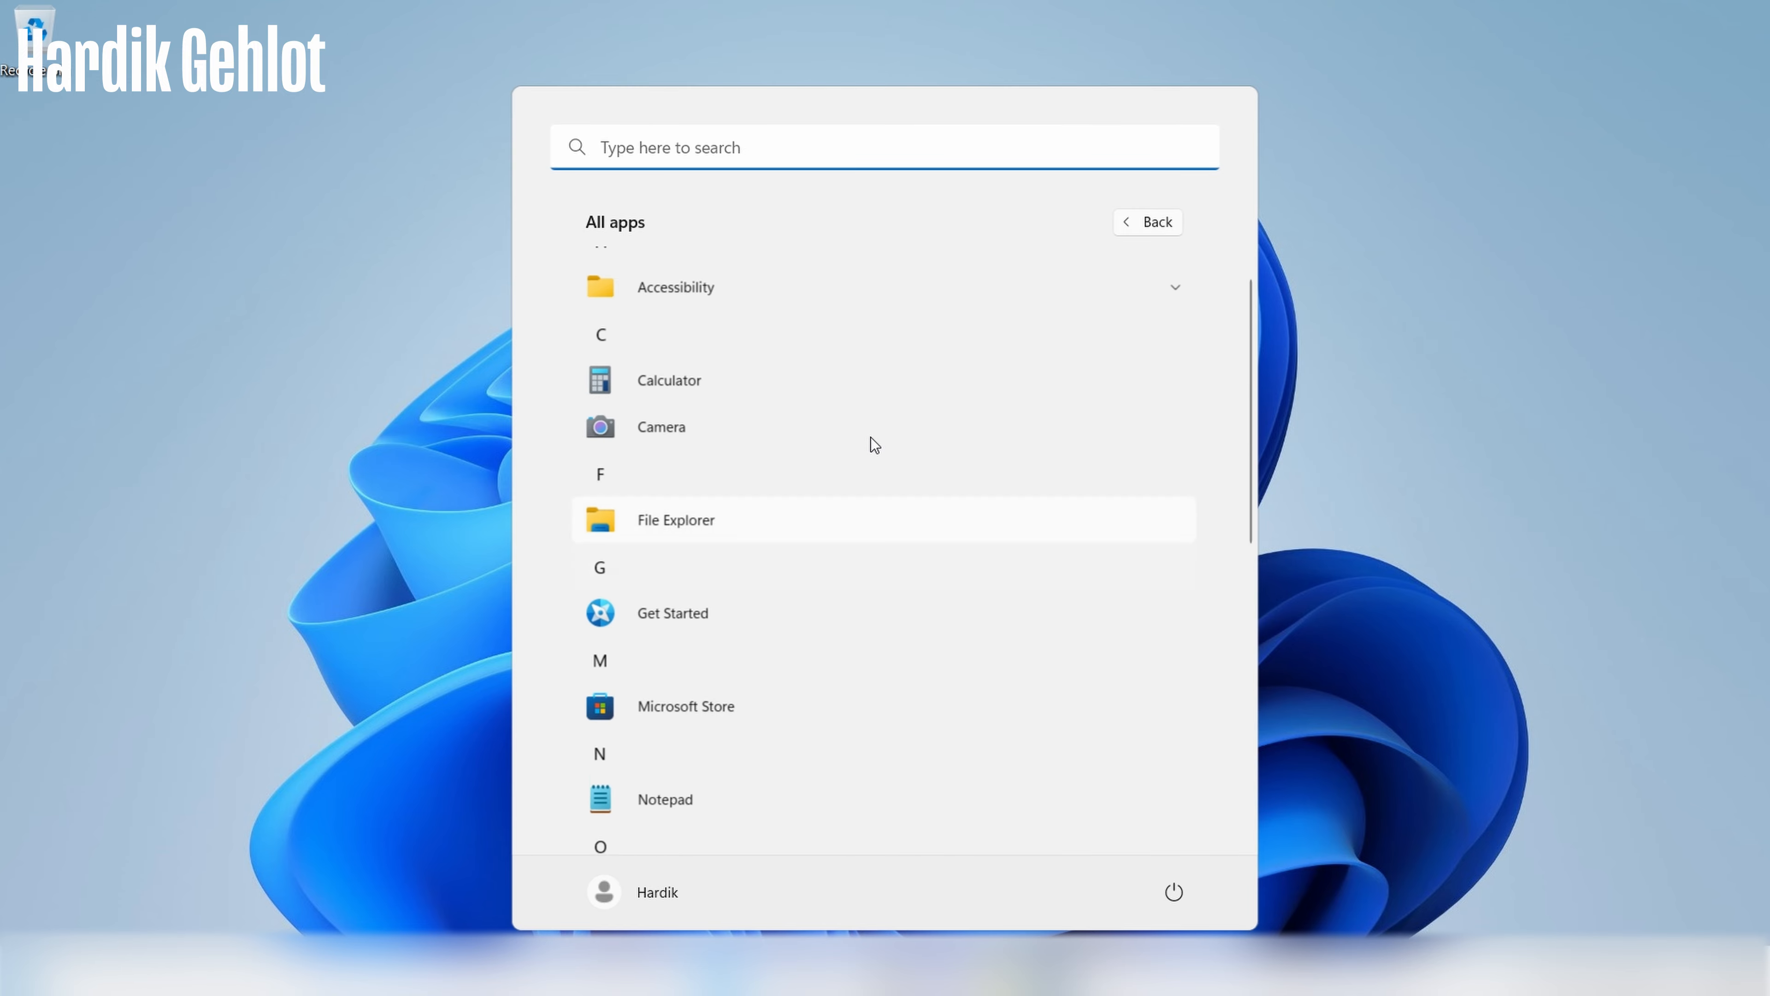
{"action": "left_click", "coordinate": [1437, 503]}
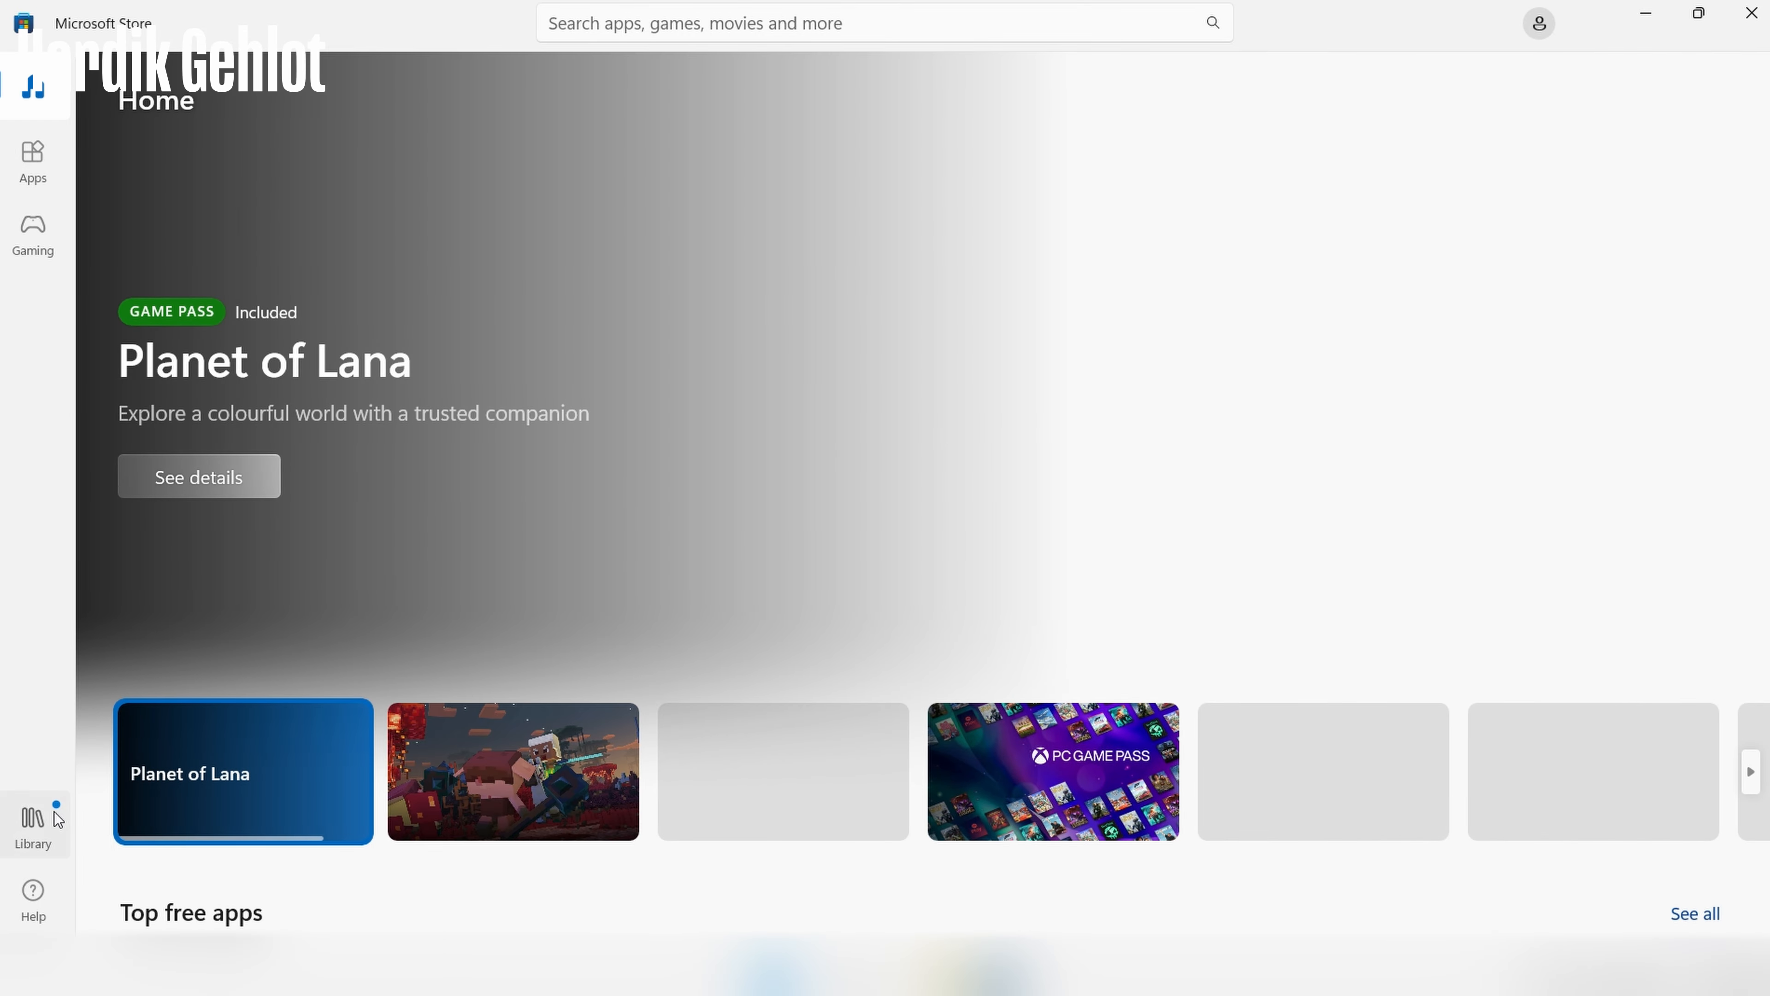
Fetch the available app updates in the Microsoft Store library, and close the store.
{"action": "left_click", "coordinate": [59, 820]}
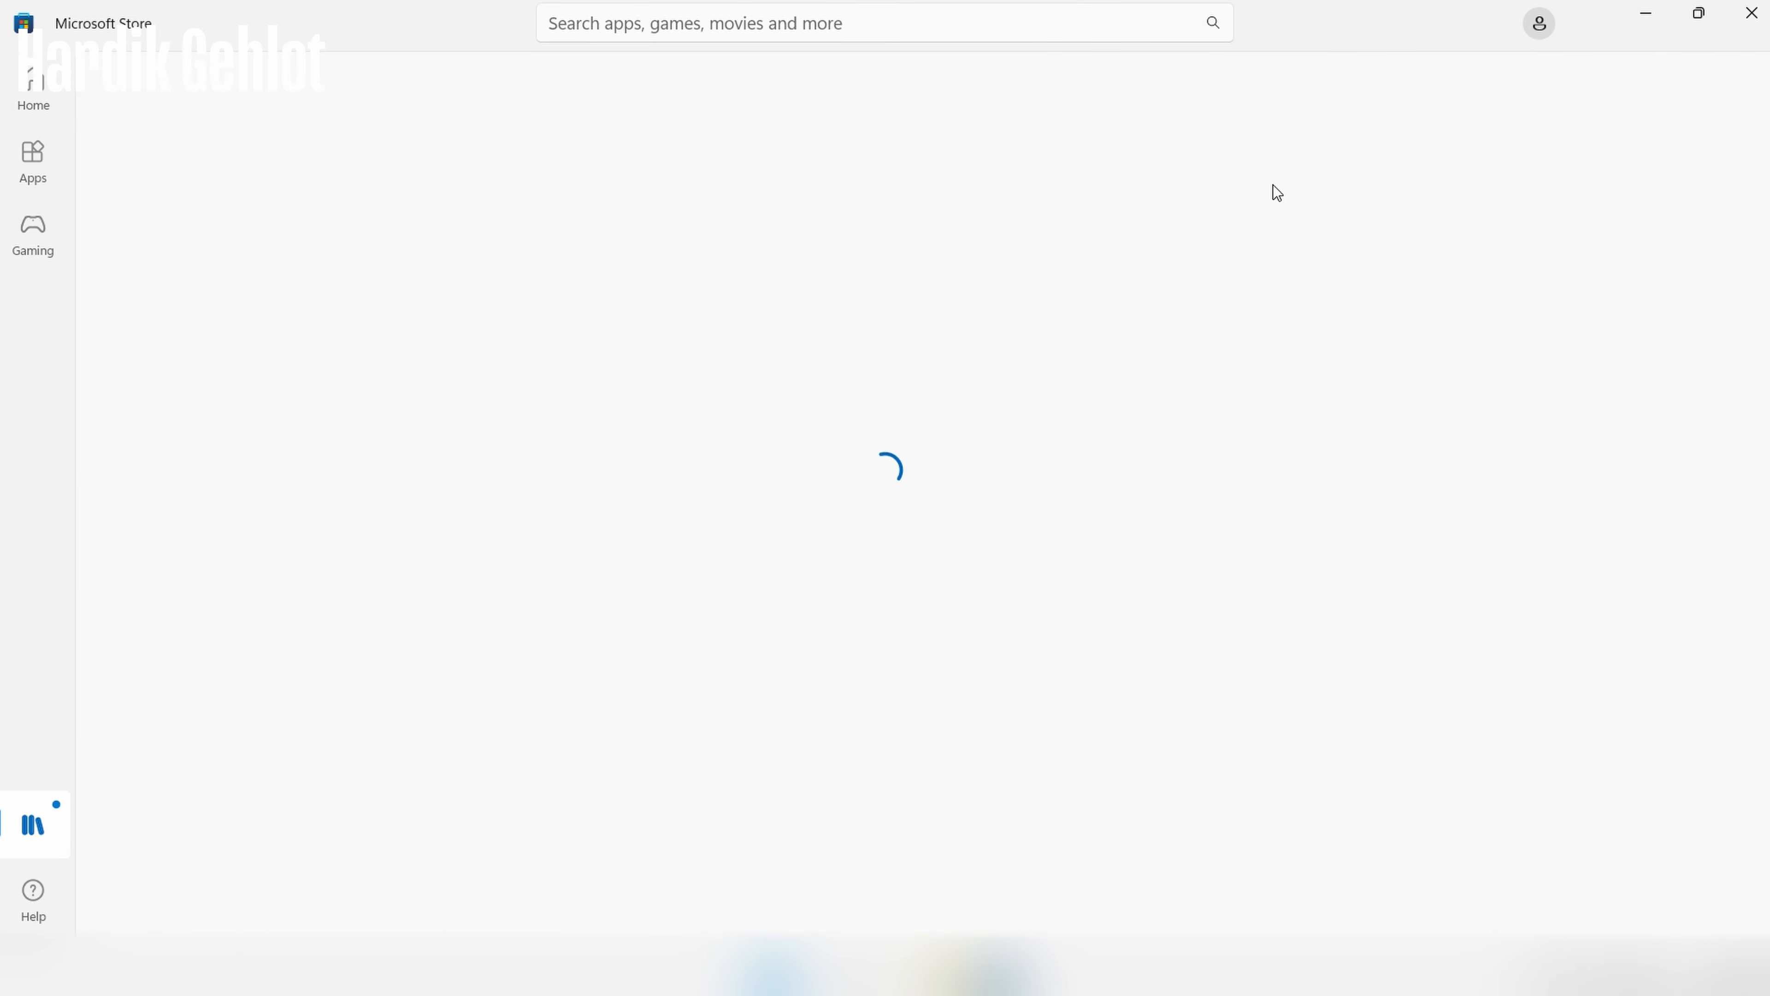
{"action": "left_click", "coordinate": [1635, 161]}
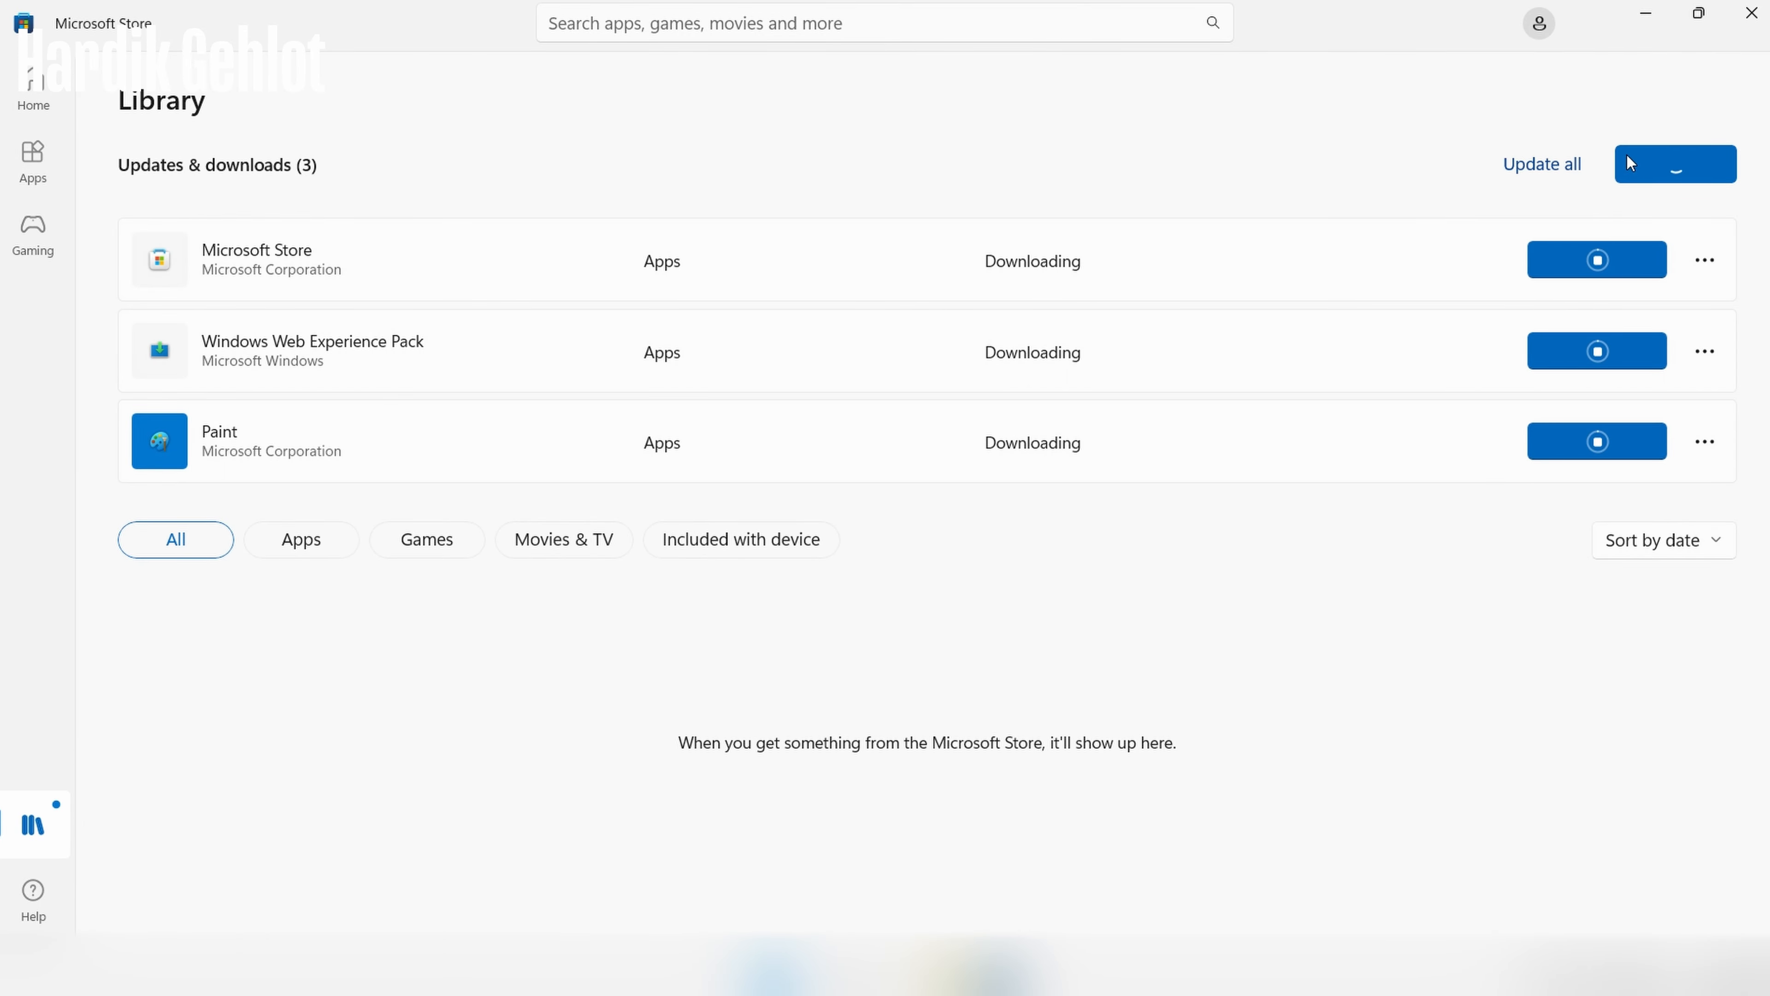
{"action": "left_click", "coordinate": [1751, 12]}
View the Windows Security overview of the device's protection areas, and close it.
{"action": "left_click", "coordinate": [1501, 909]}
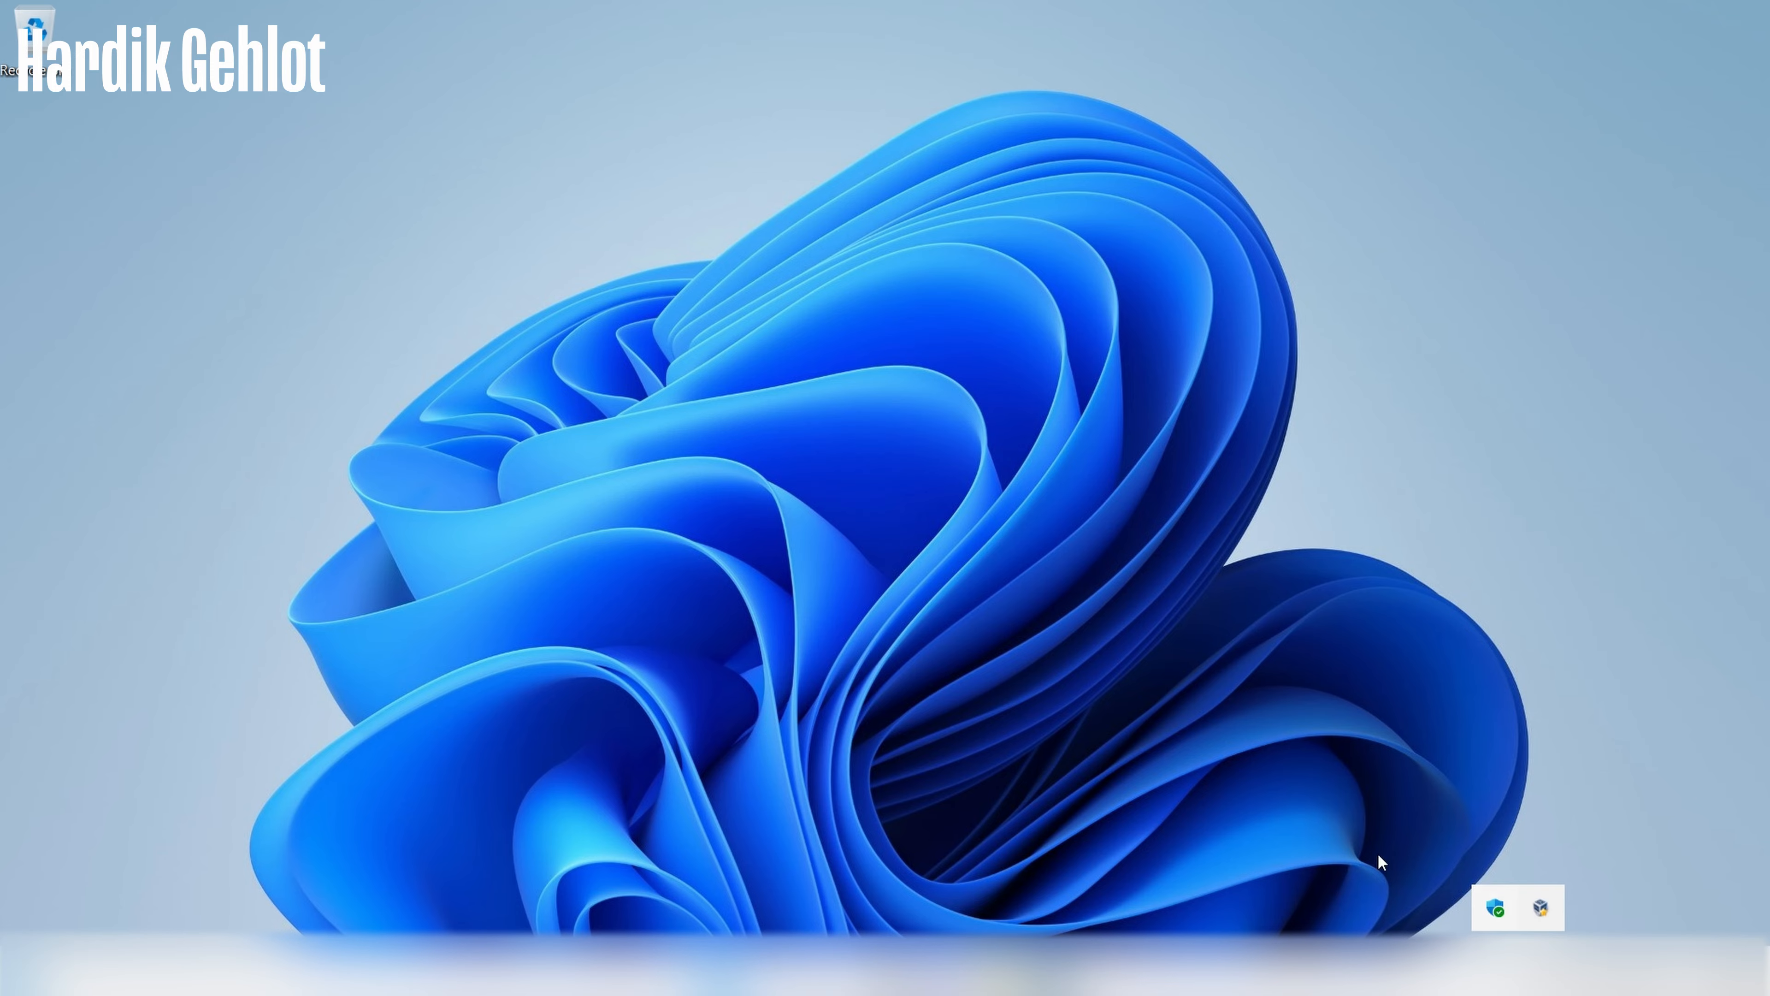
{"action": "left_click", "coordinate": [1156, 17]}
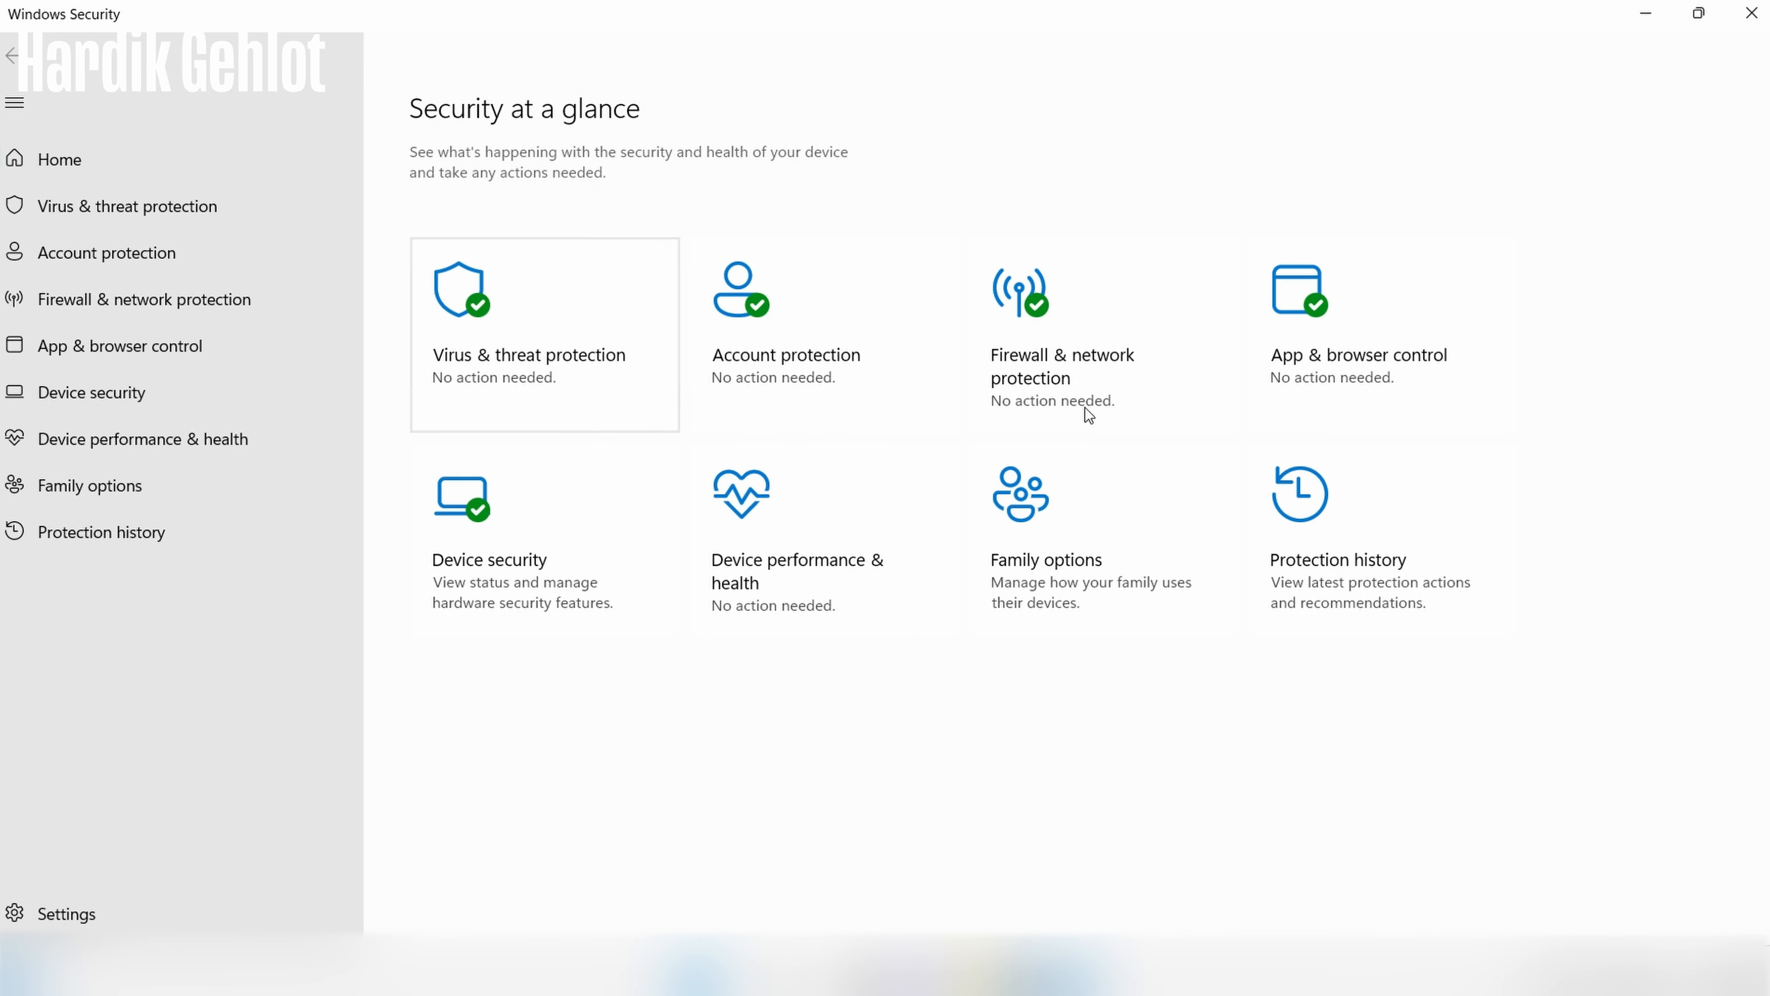
{"action": "left_click", "coordinate": [1751, 13]}
Turn off the Widgets, Task view and Chat items in the taskbar settings.
{"action": "right_click", "coordinate": [1176, 966]}
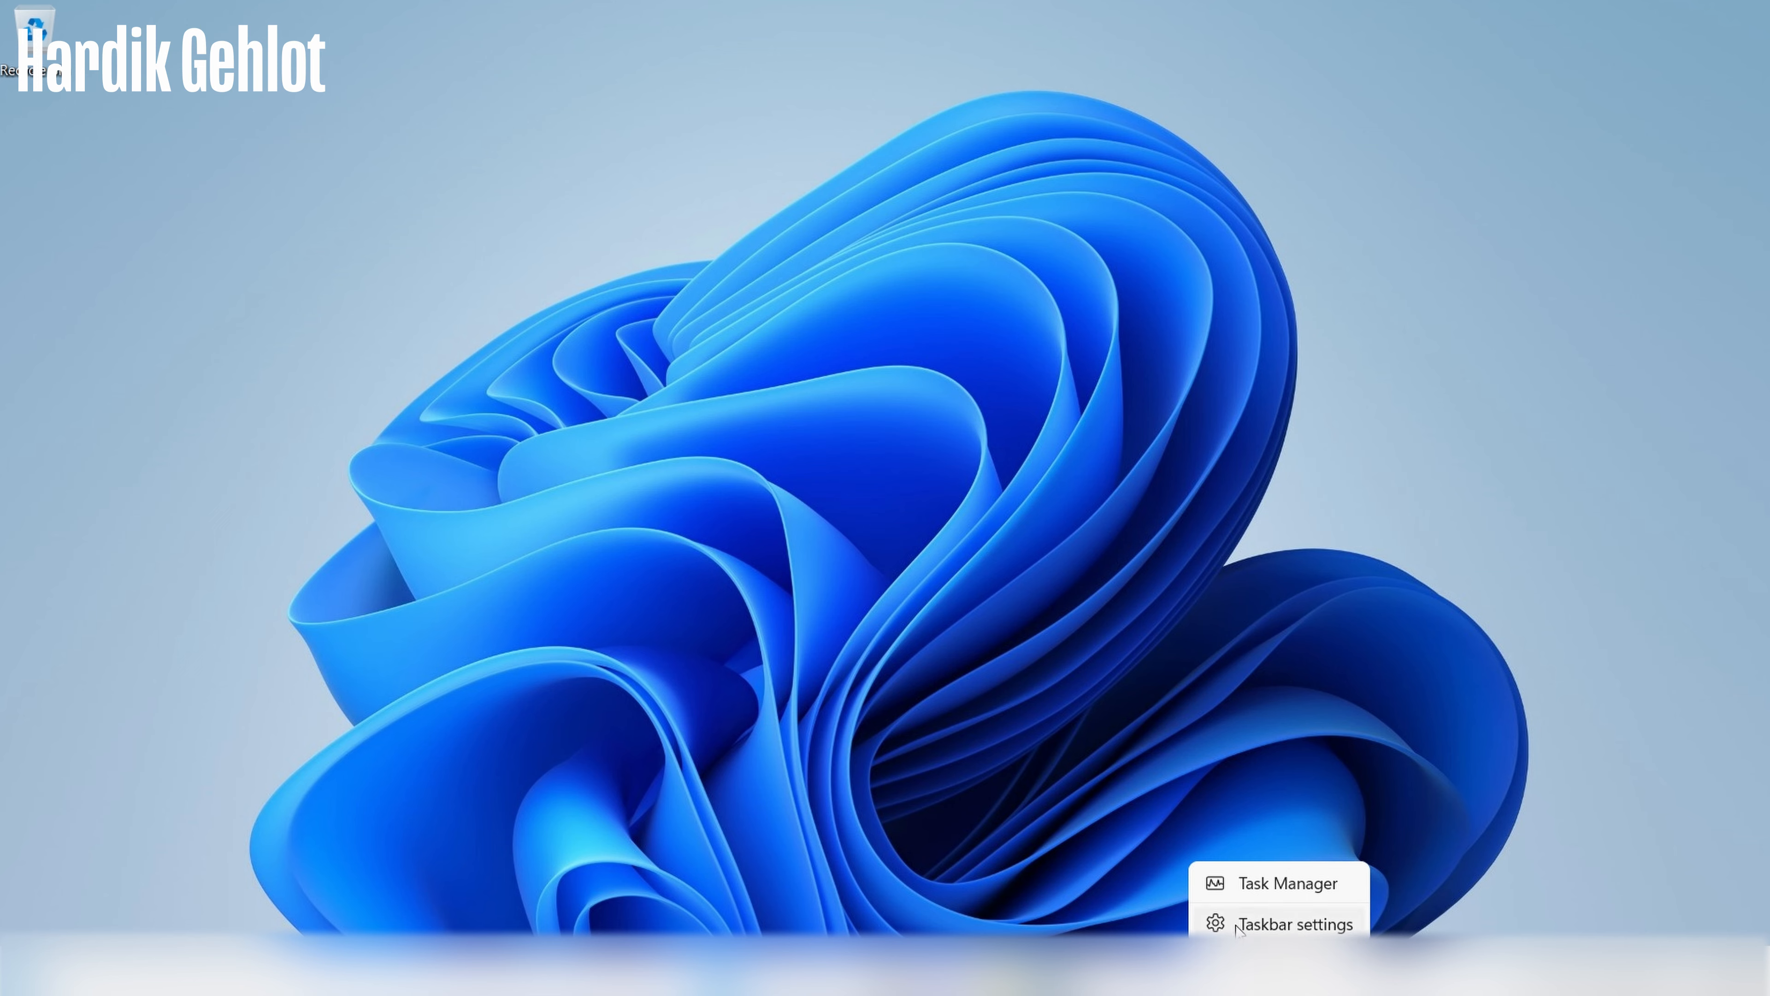
{"action": "left_click", "coordinate": [1012, 782]}
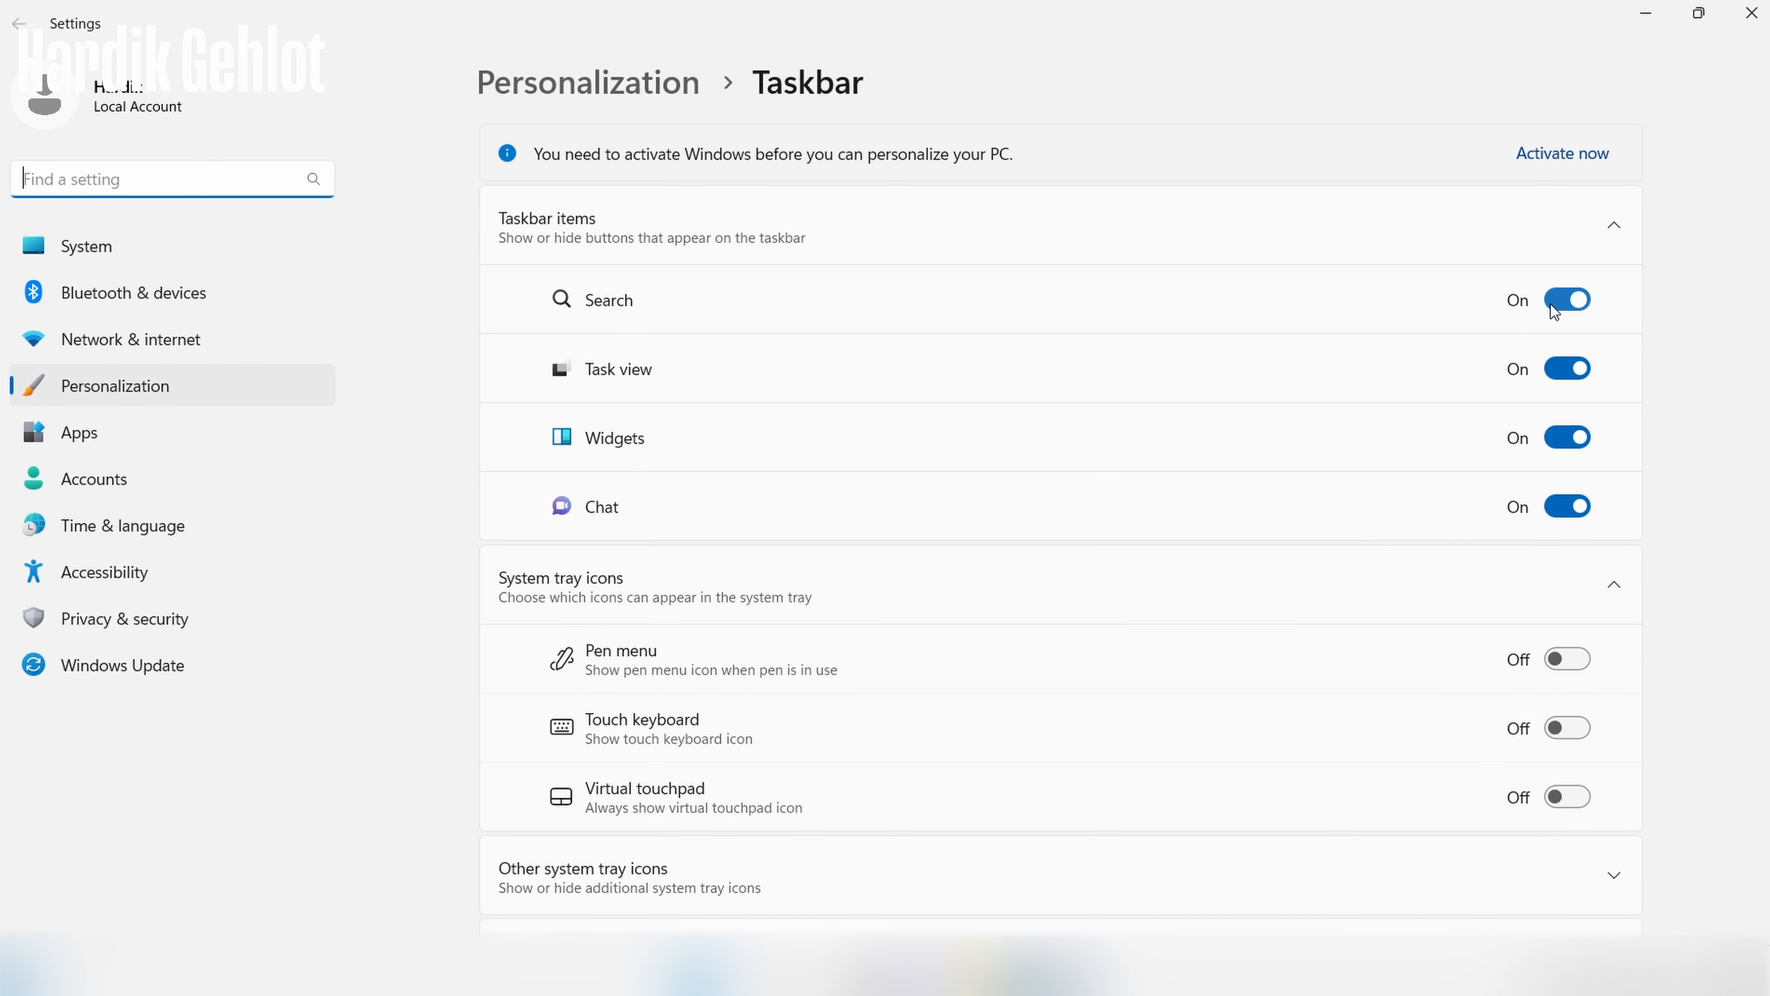
{"action": "left_click", "coordinate": [1563, 434]}
{"action": "left_click", "coordinate": [1566, 372]}
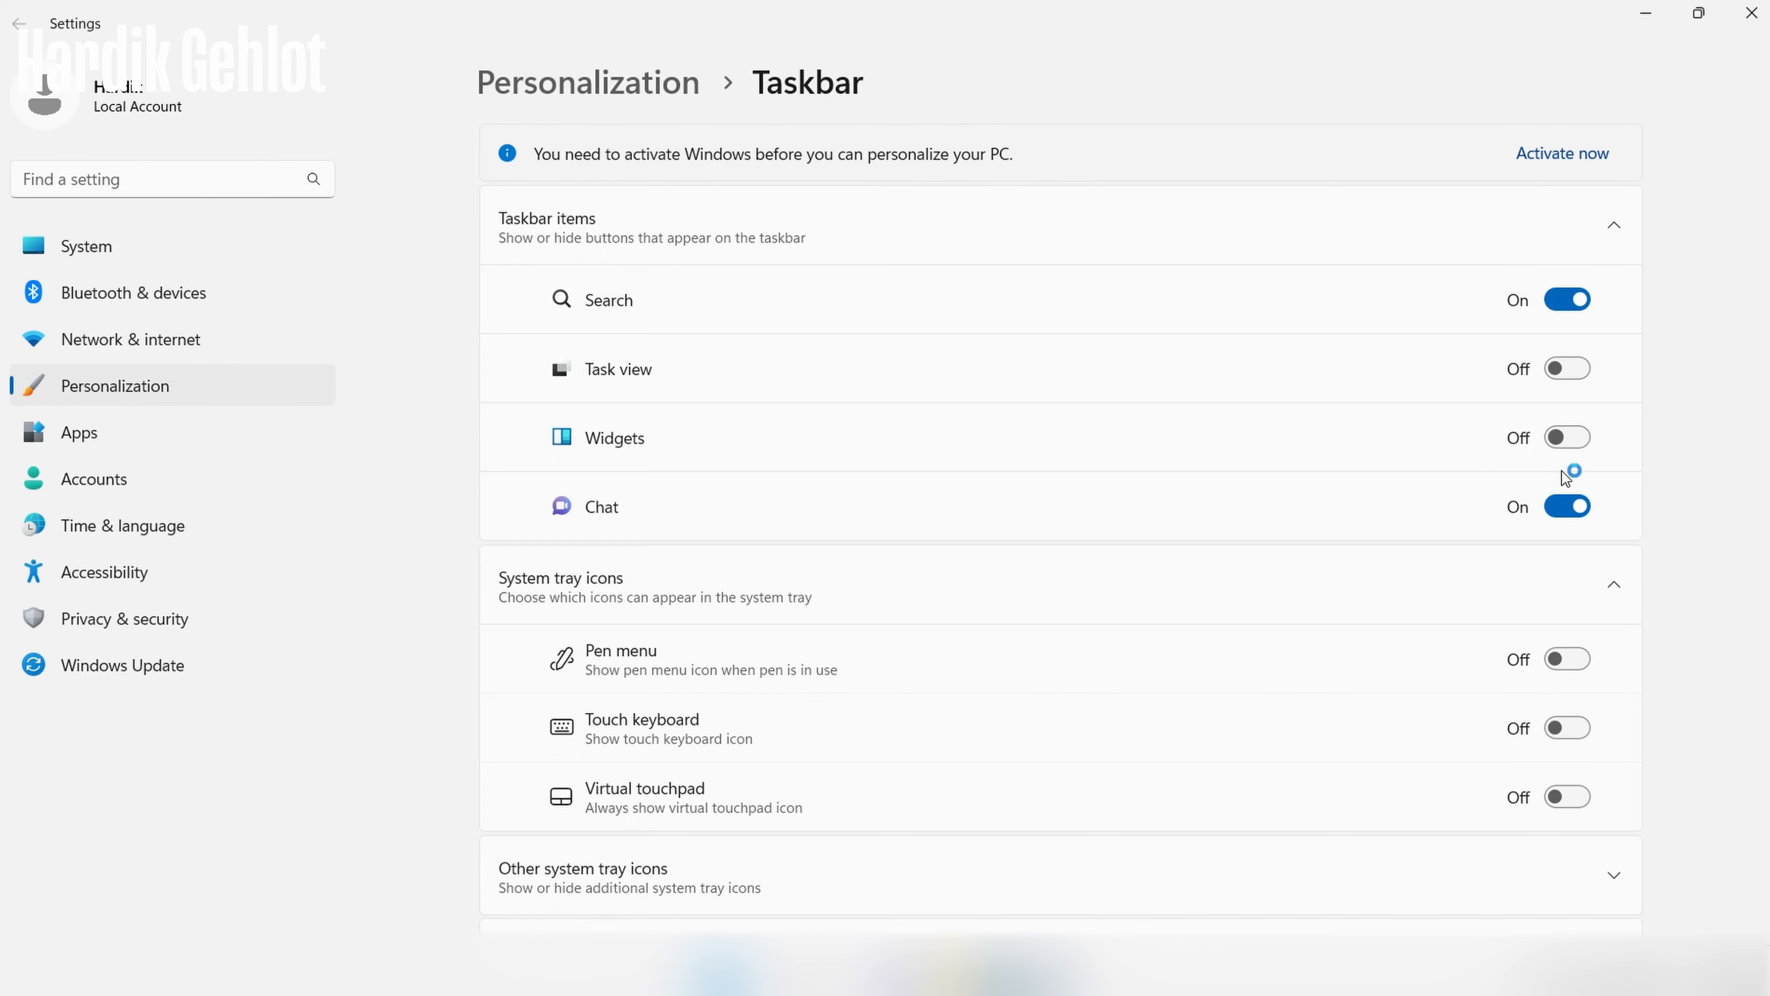
{"action": "left_click", "coordinate": [1563, 501]}
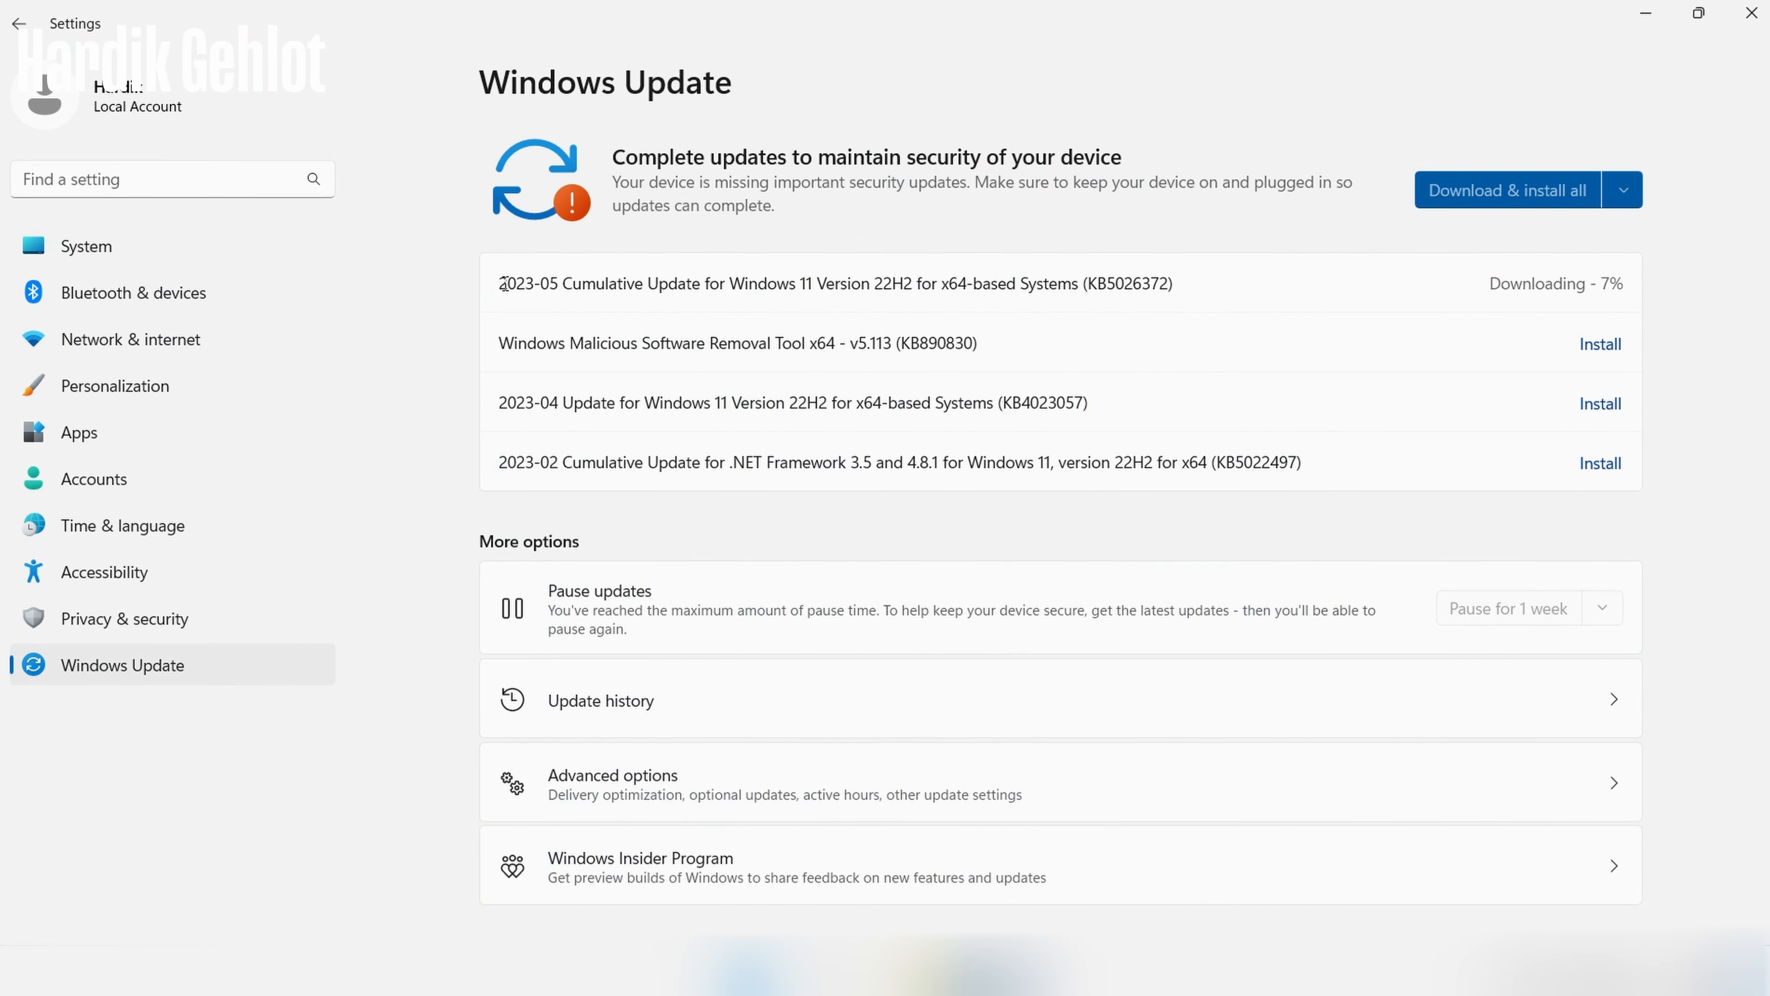
Review the list of pending updates on the Windows Update page.
{"action": "left_click_drag", "start_coordinate": [501, 284], "coordinate": [1554, 503]}
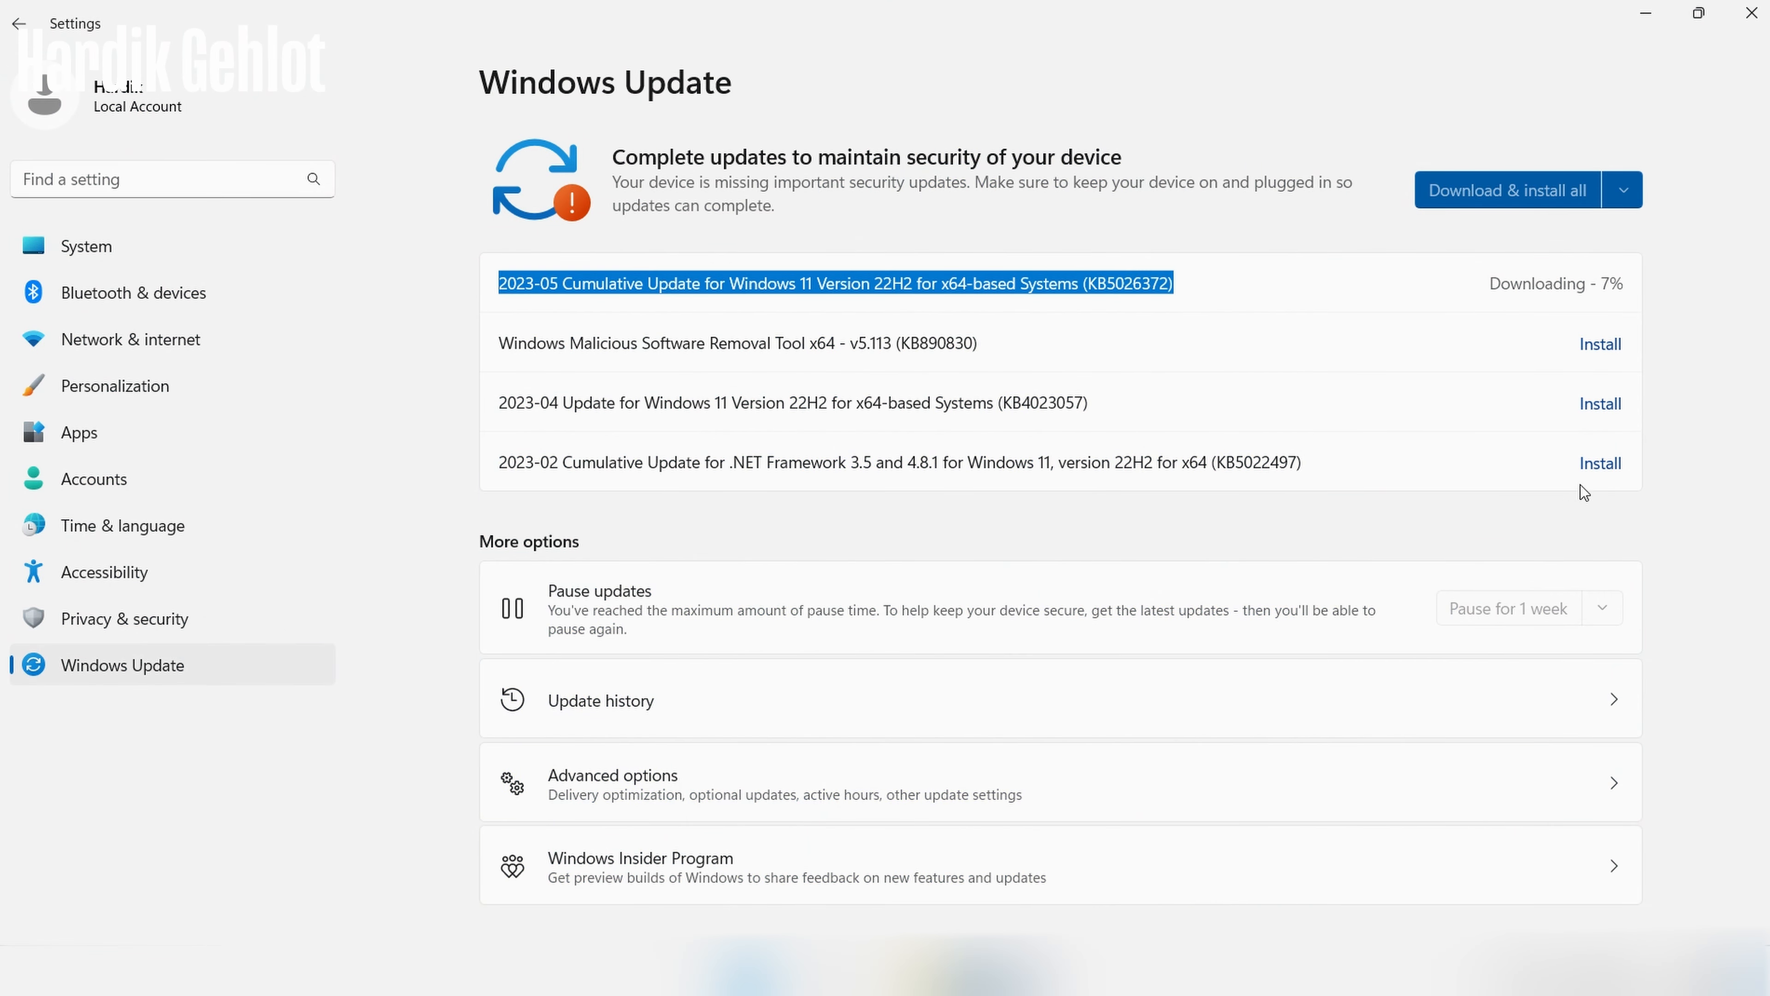
{"action": "left_click", "coordinate": [1745, 390]}
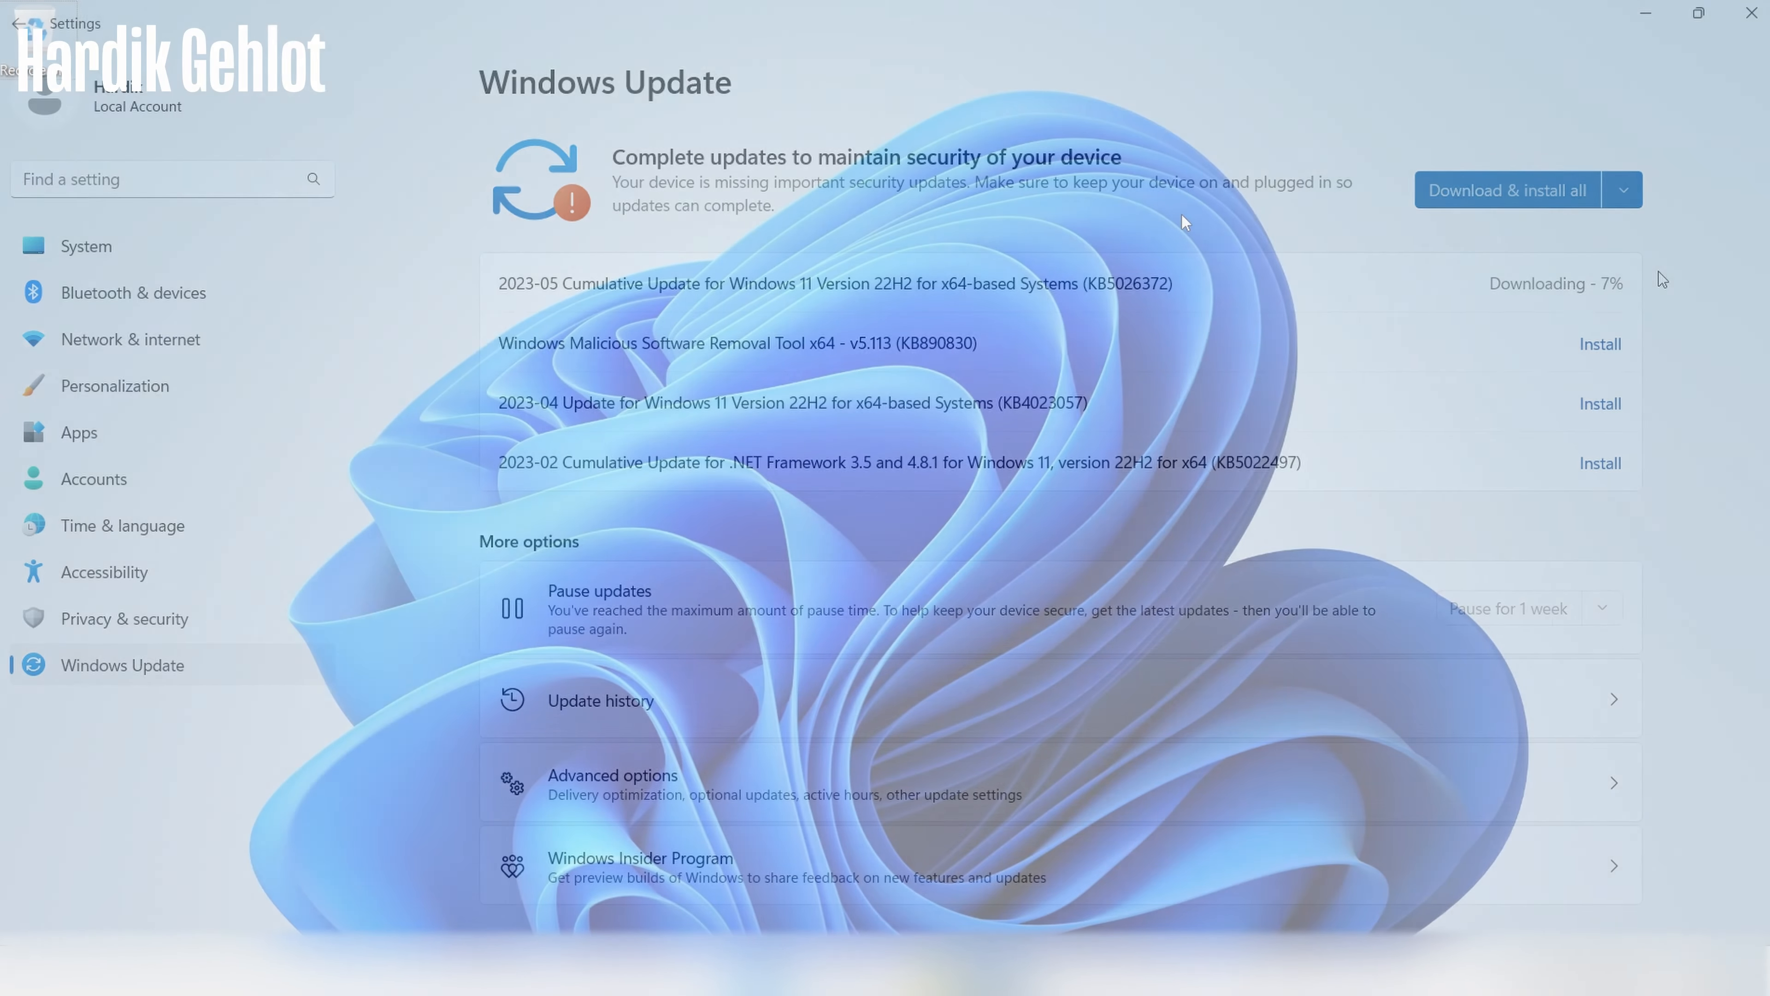
Examine the CPU and memory performance and the running processes in Task Manager, and close it.
{"action": "key", "text": "ctrl+shift+Escape"}
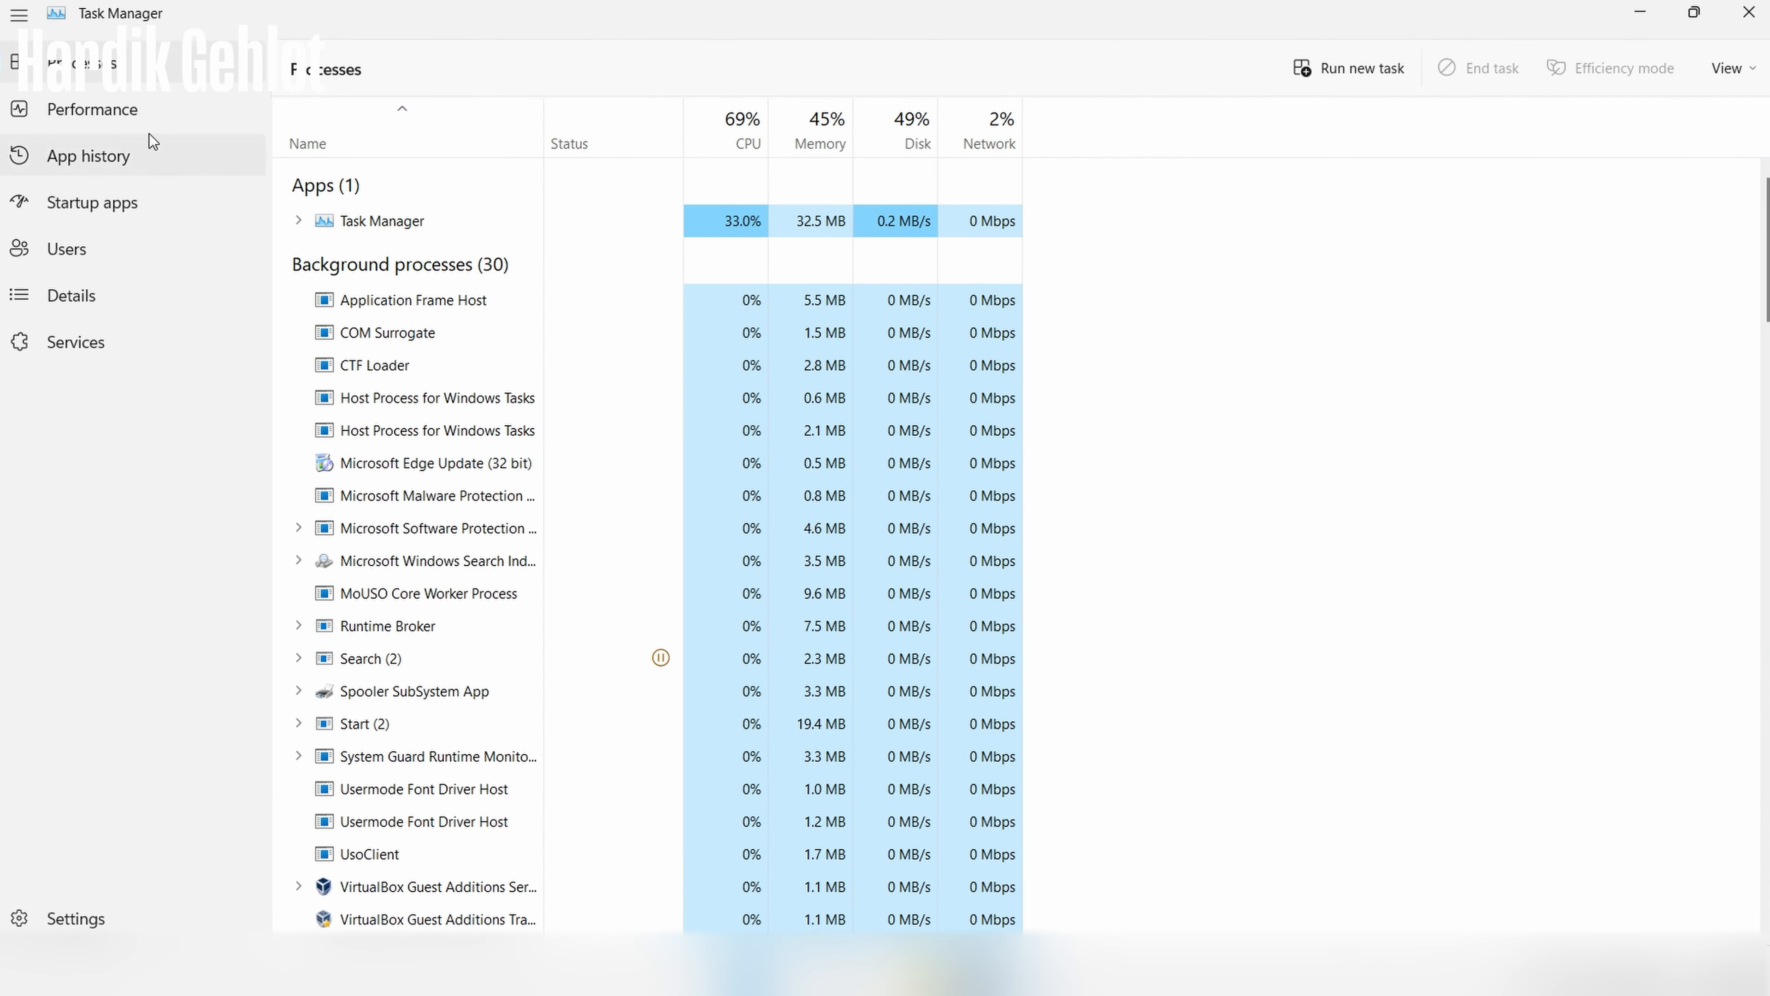
{"action": "left_click", "coordinate": [176, 115]}
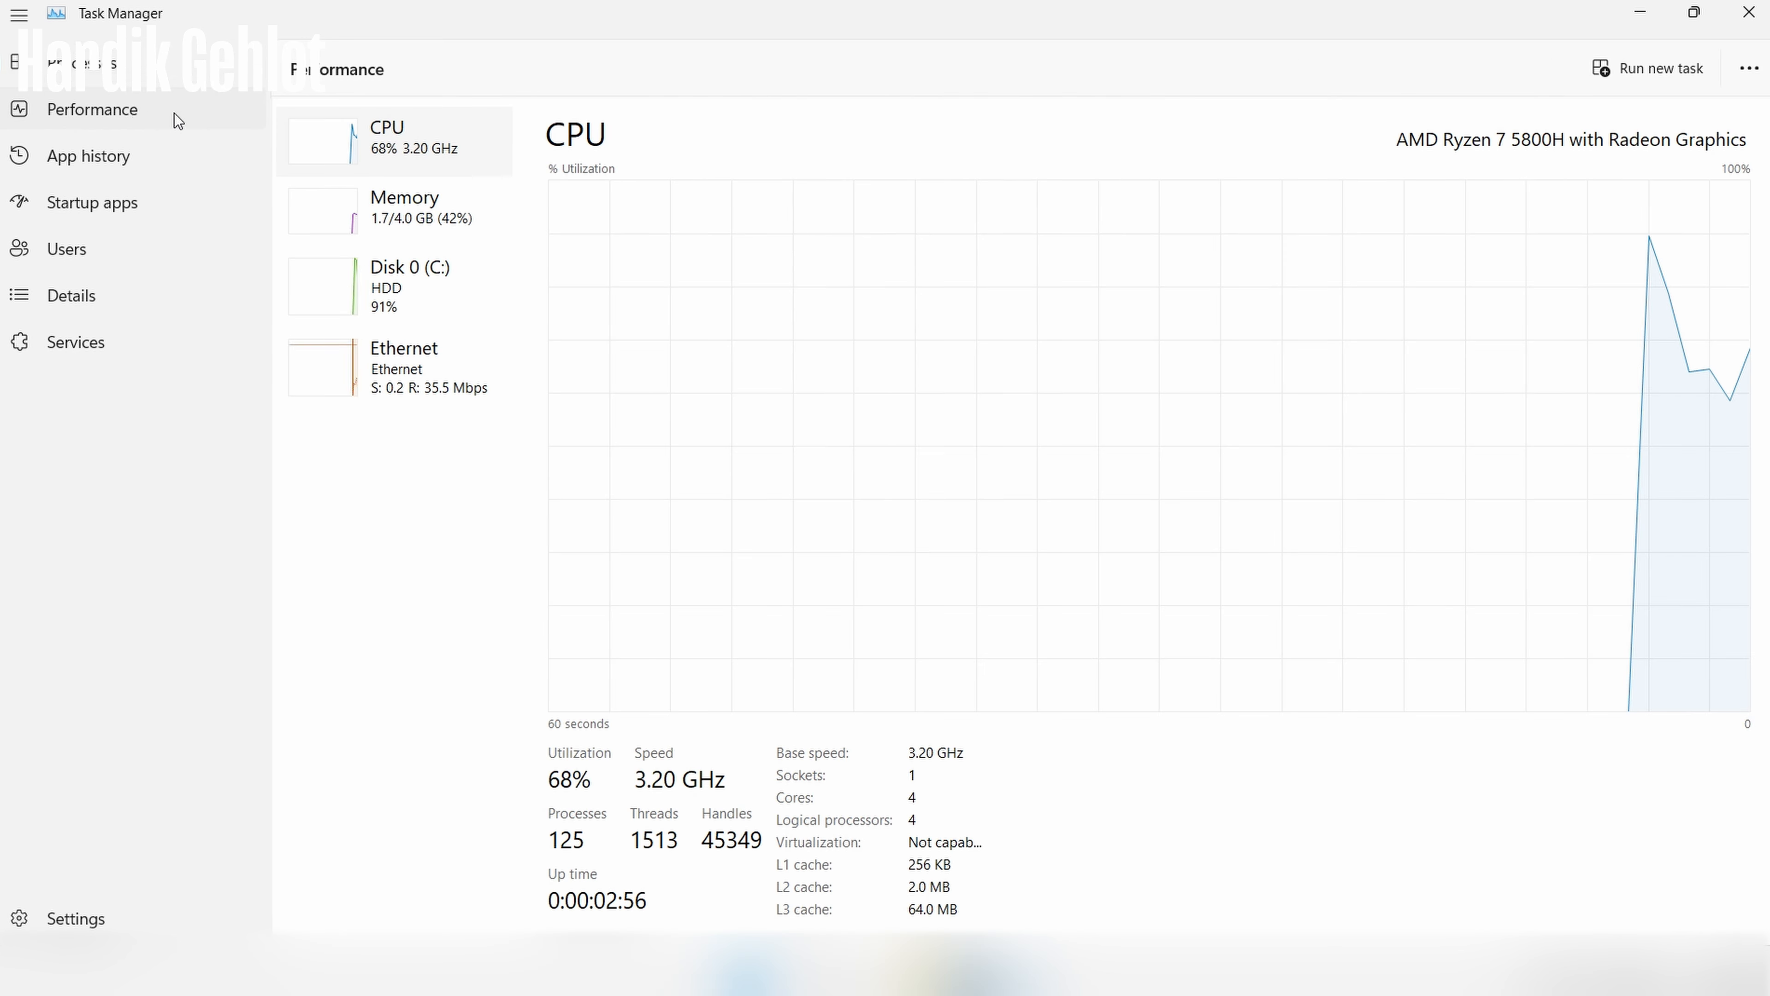
{"action": "left_click", "coordinate": [427, 241]}
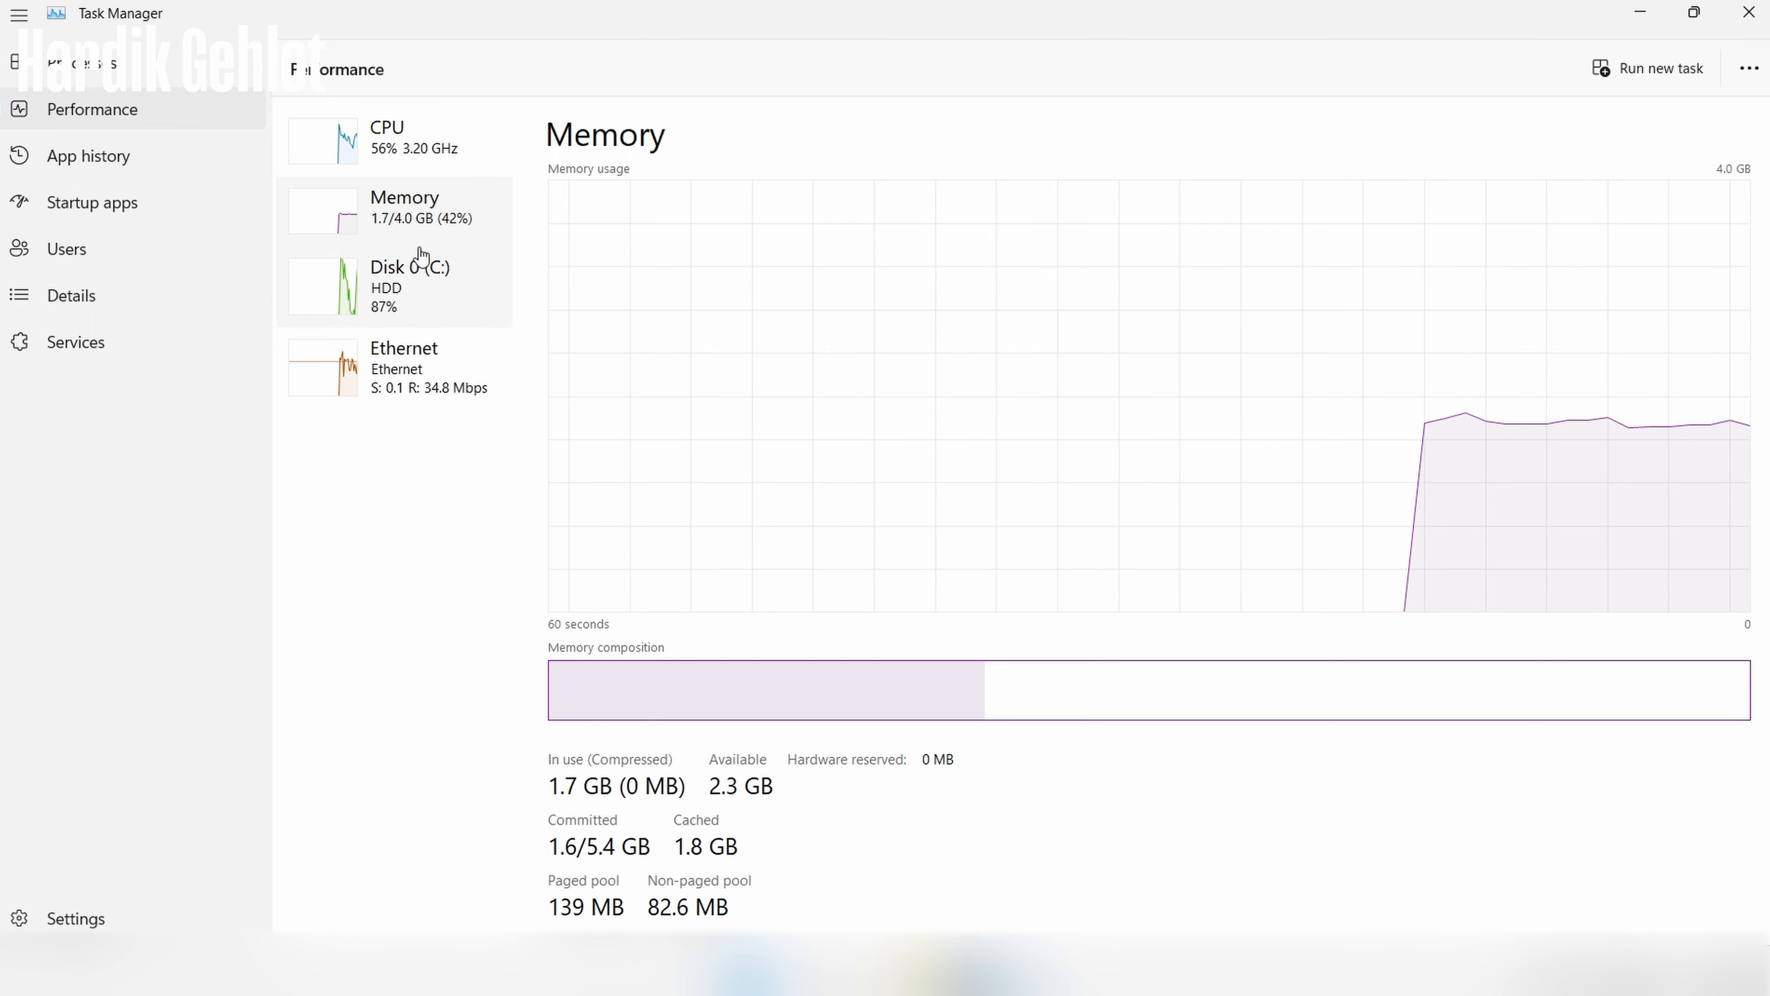
{"action": "left_click", "coordinate": [156, 76]}
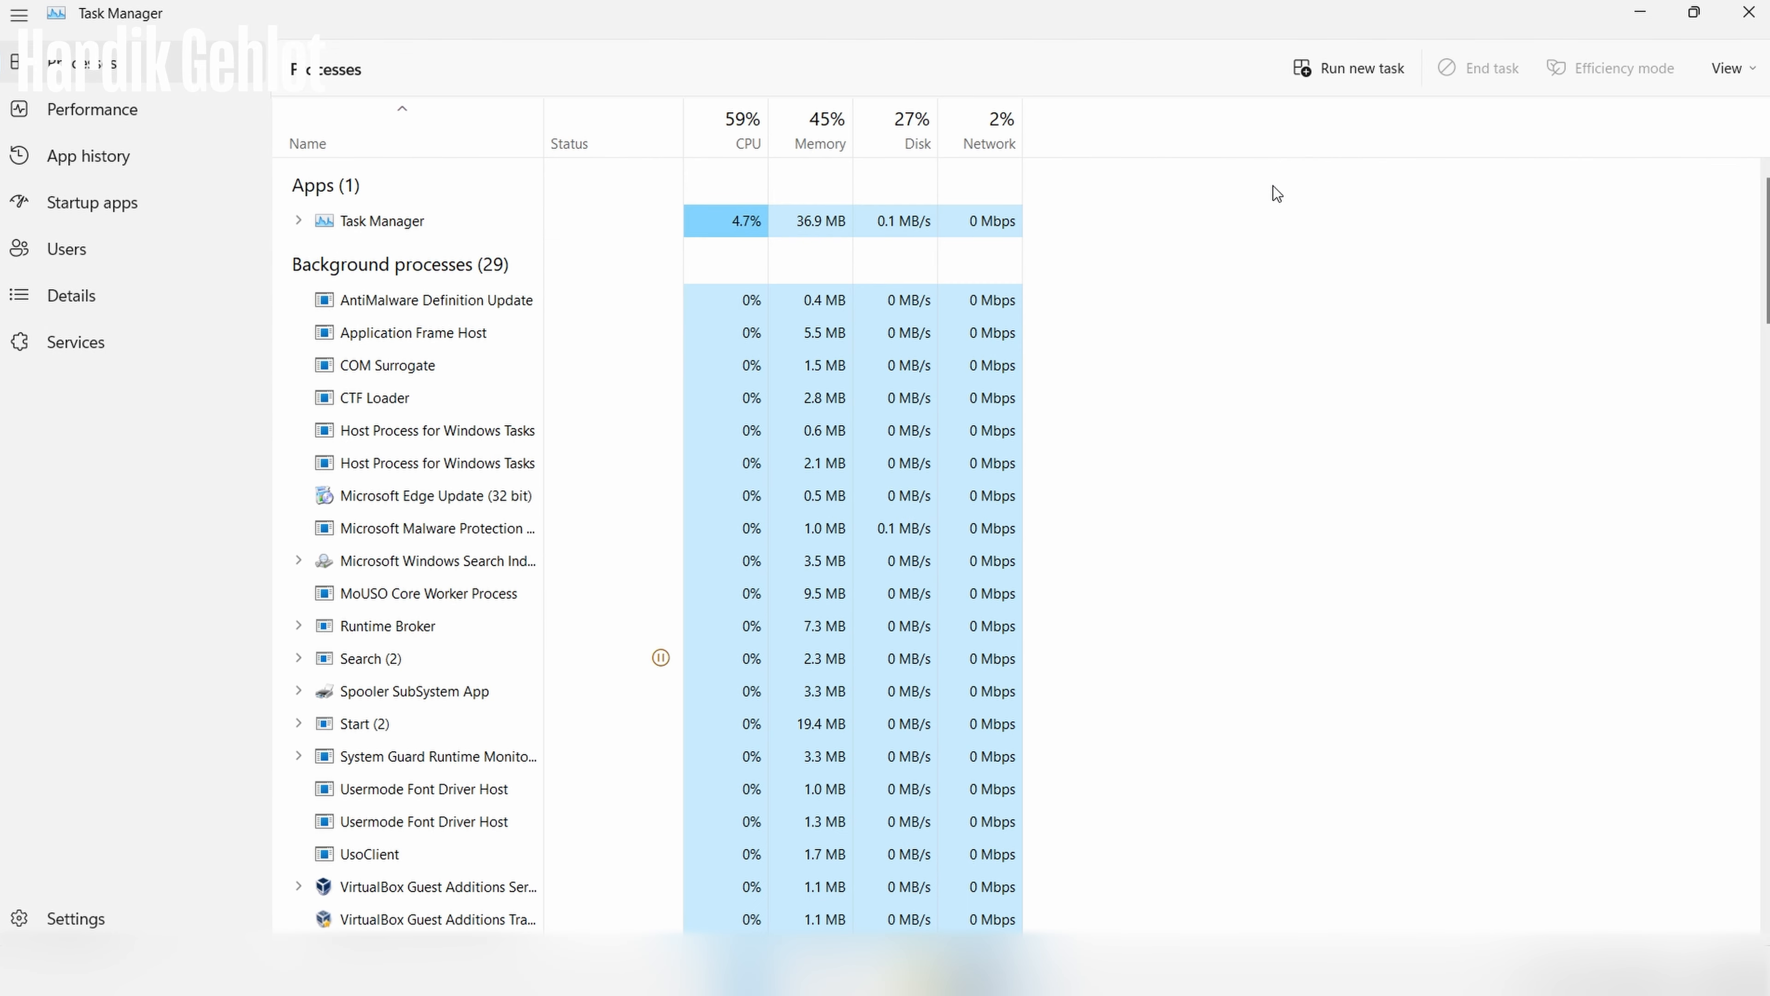
{"action": "left_click", "coordinate": [1748, 24]}
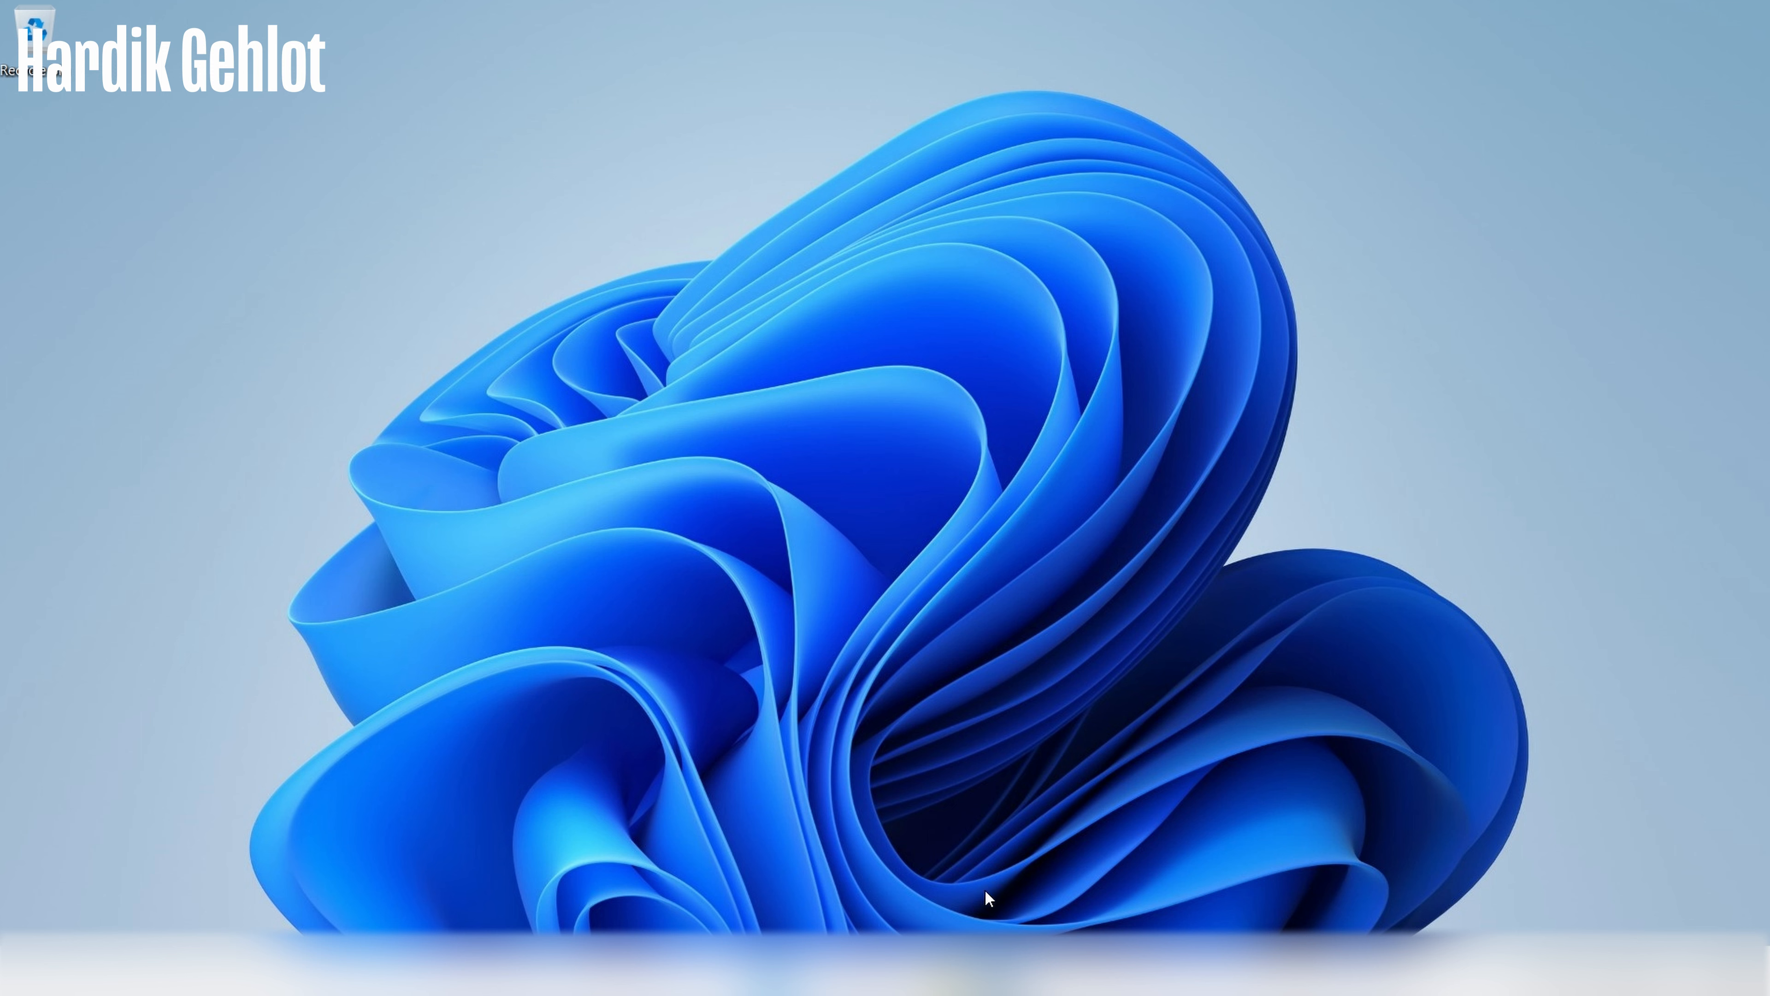
Open a terminal with administrator rights and run winget to list its available commands.
{"action": "right_click", "coordinate": [766, 972]}
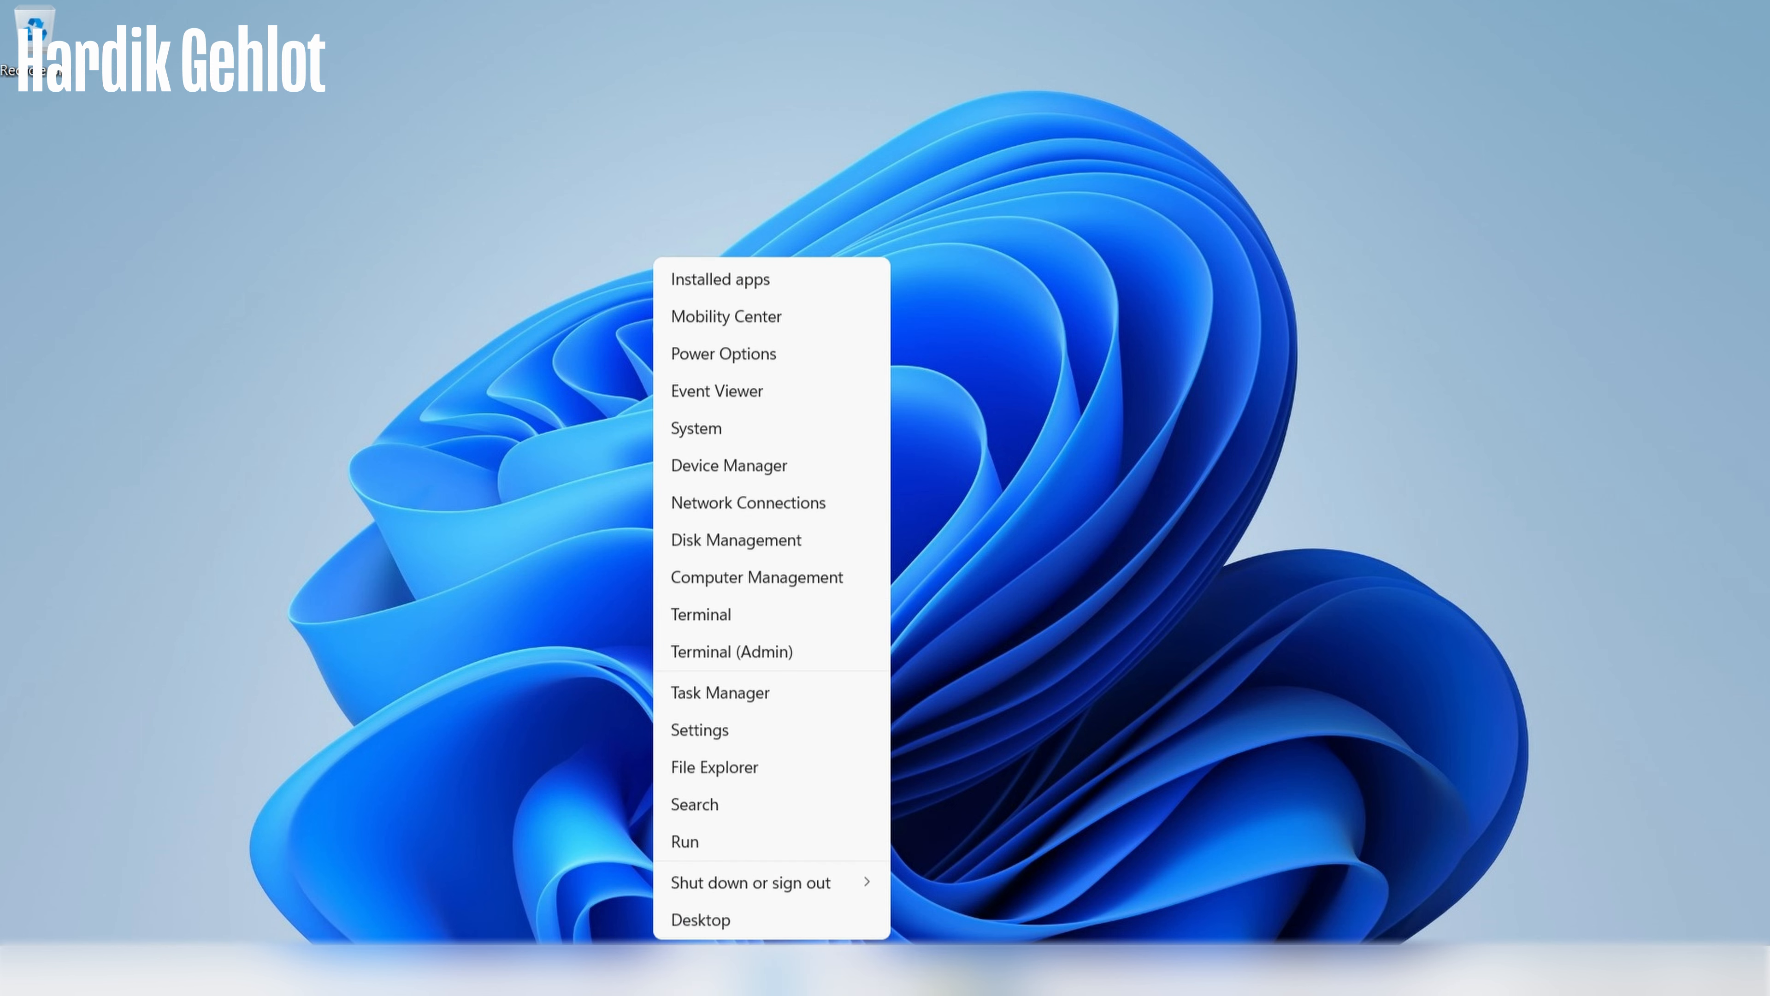
{"action": "left_click", "coordinate": [783, 660]}
{"action": "left_click", "coordinate": [777, 678]}
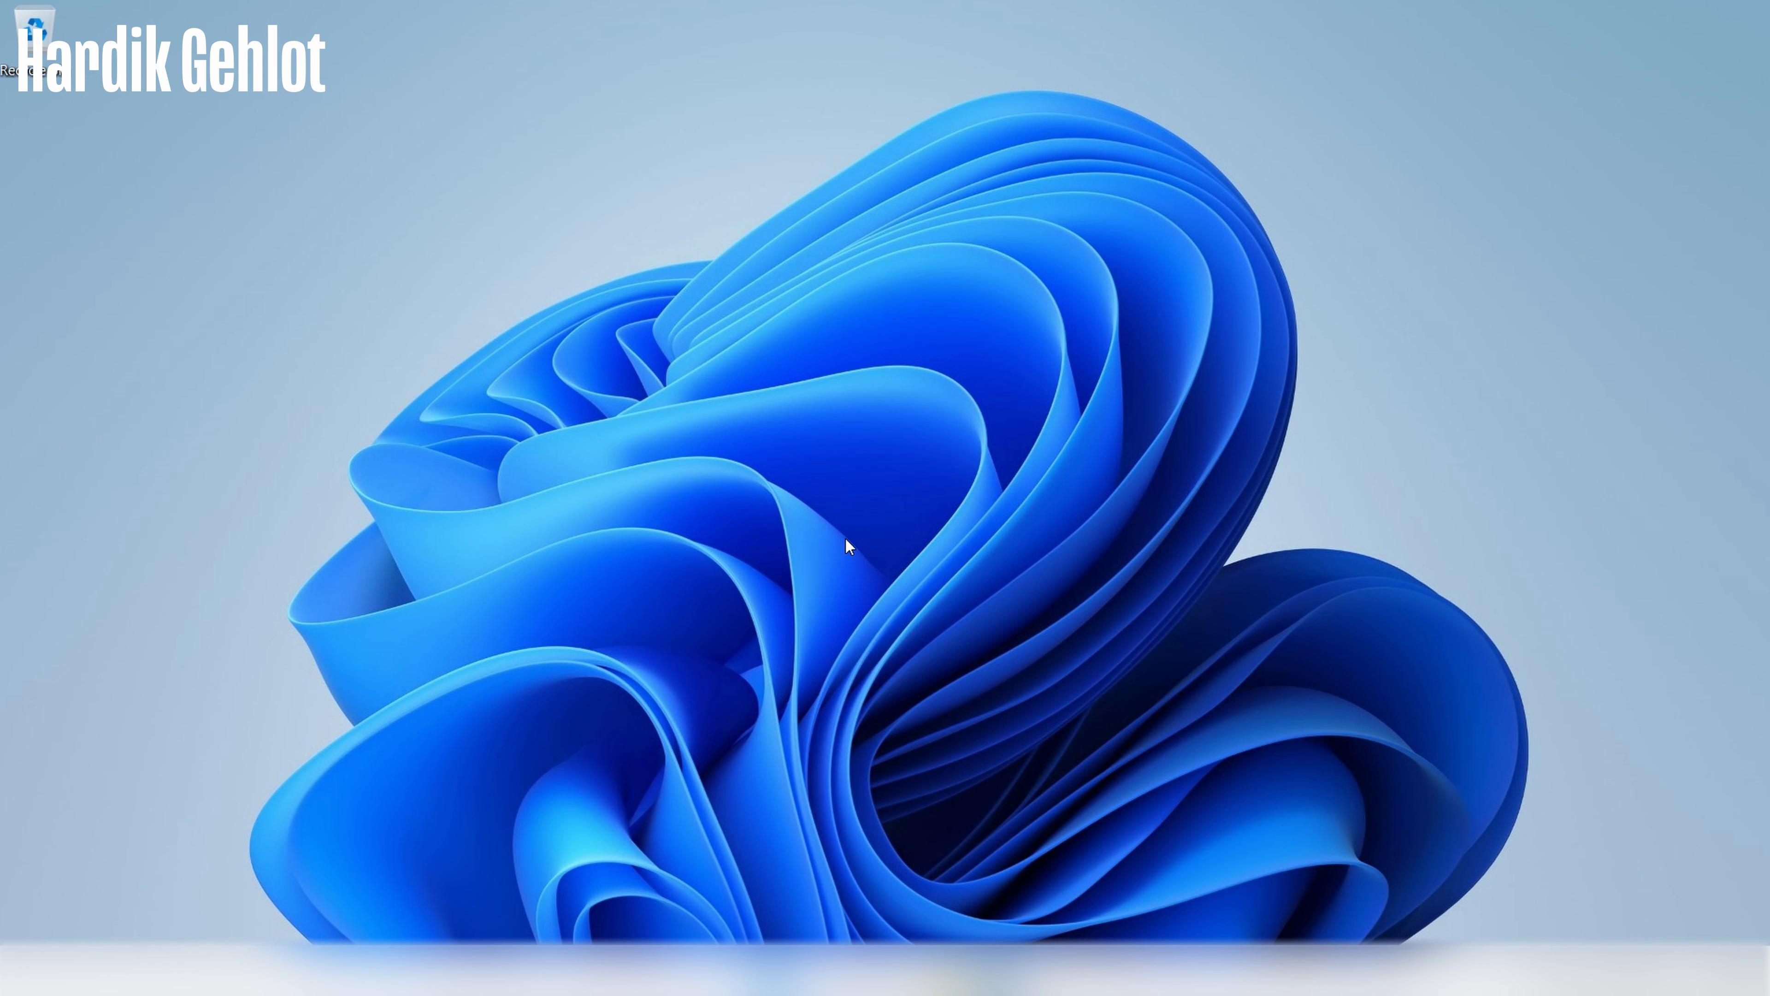
{"action": "type", "text": "WINGET"}
{"action": "key", "text": "Return"}
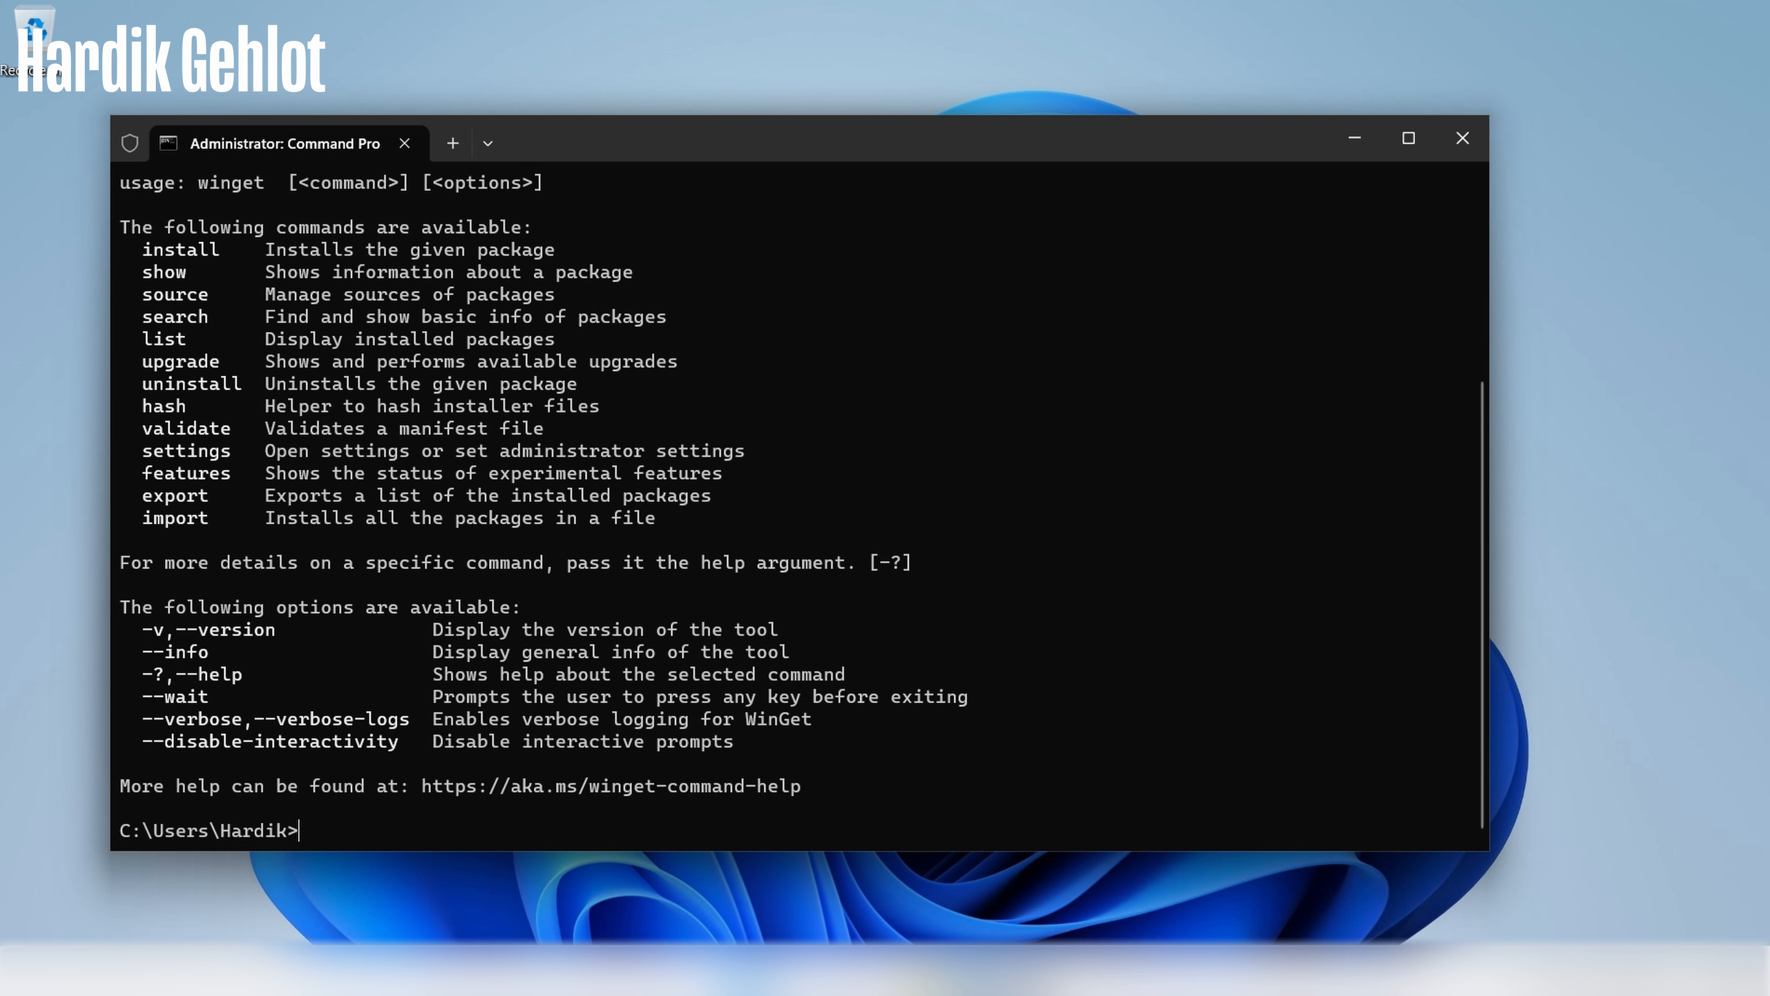
Search winget for chrome and answer yes to the msstore source agreement terms.
{"action": "type", "text": "winget search"}
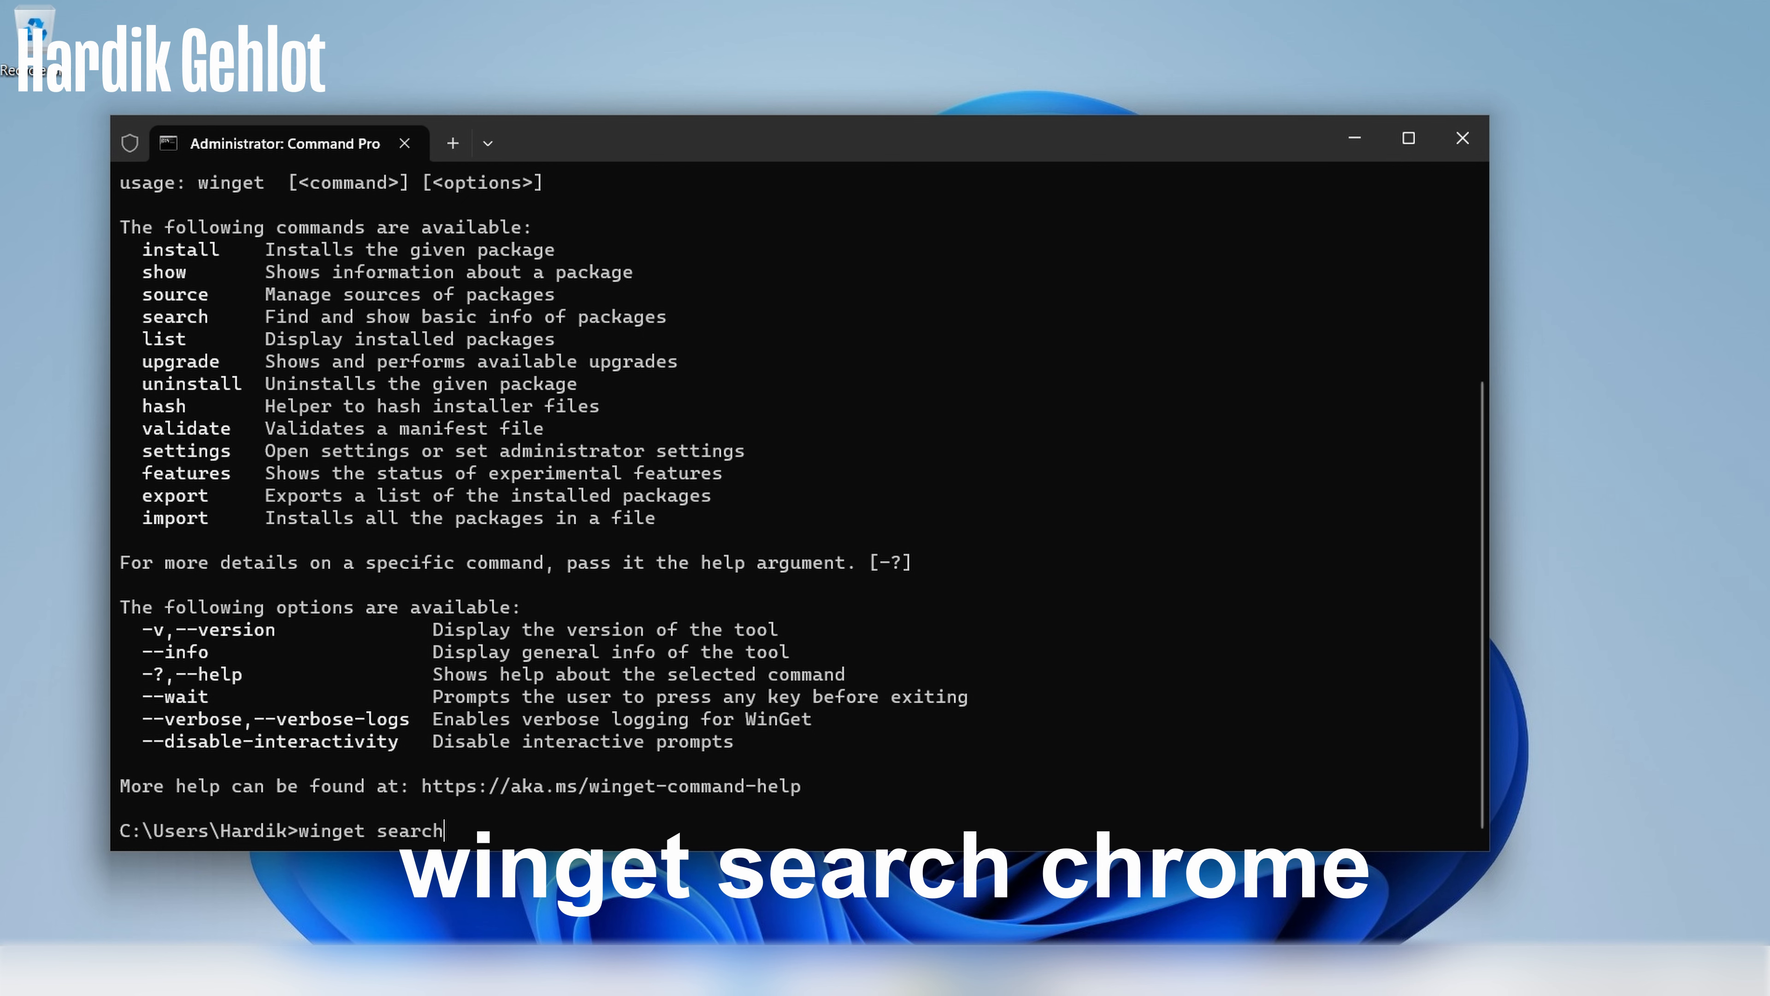
{"action": "type", "text": " chrome"}
{"action": "key", "text": "Return"}
{"action": "type", "text": "yes"}
{"action": "key", "text": "Return"}
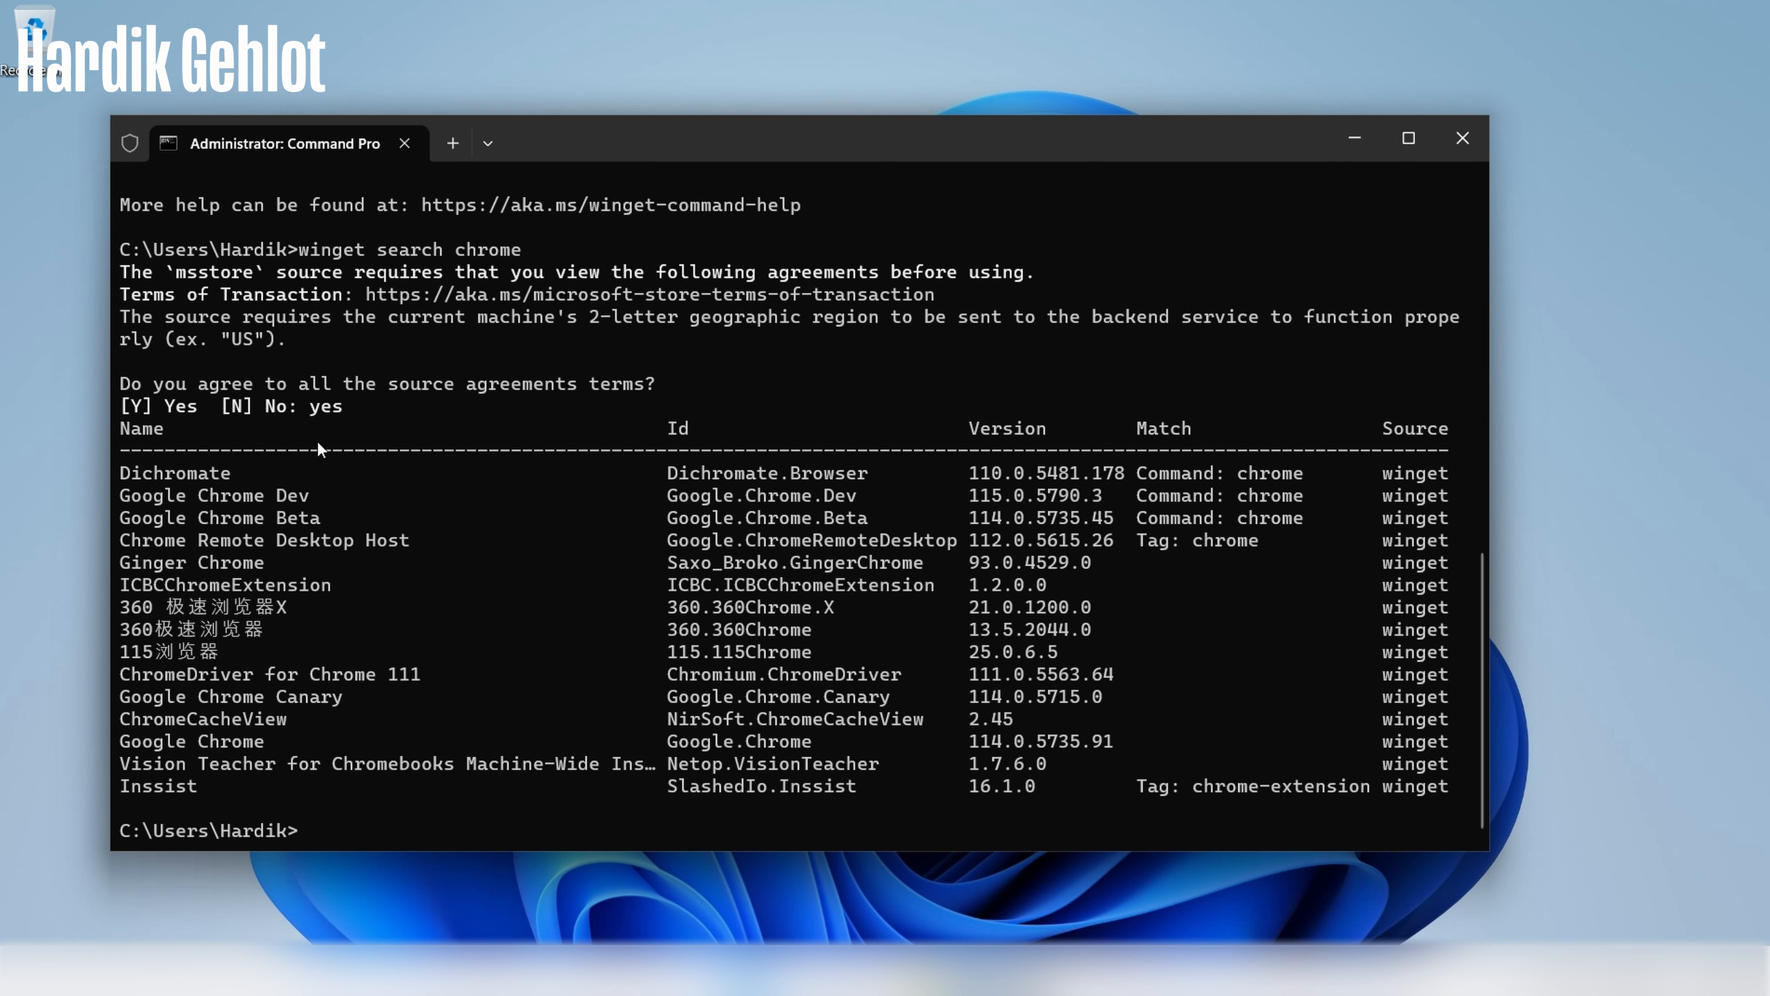
Pick out the Google Chrome package ID in the search results and install Google.Chrome with winget.
{"action": "left_click_drag", "start_coordinate": [669, 736], "coordinate": [1398, 749]}
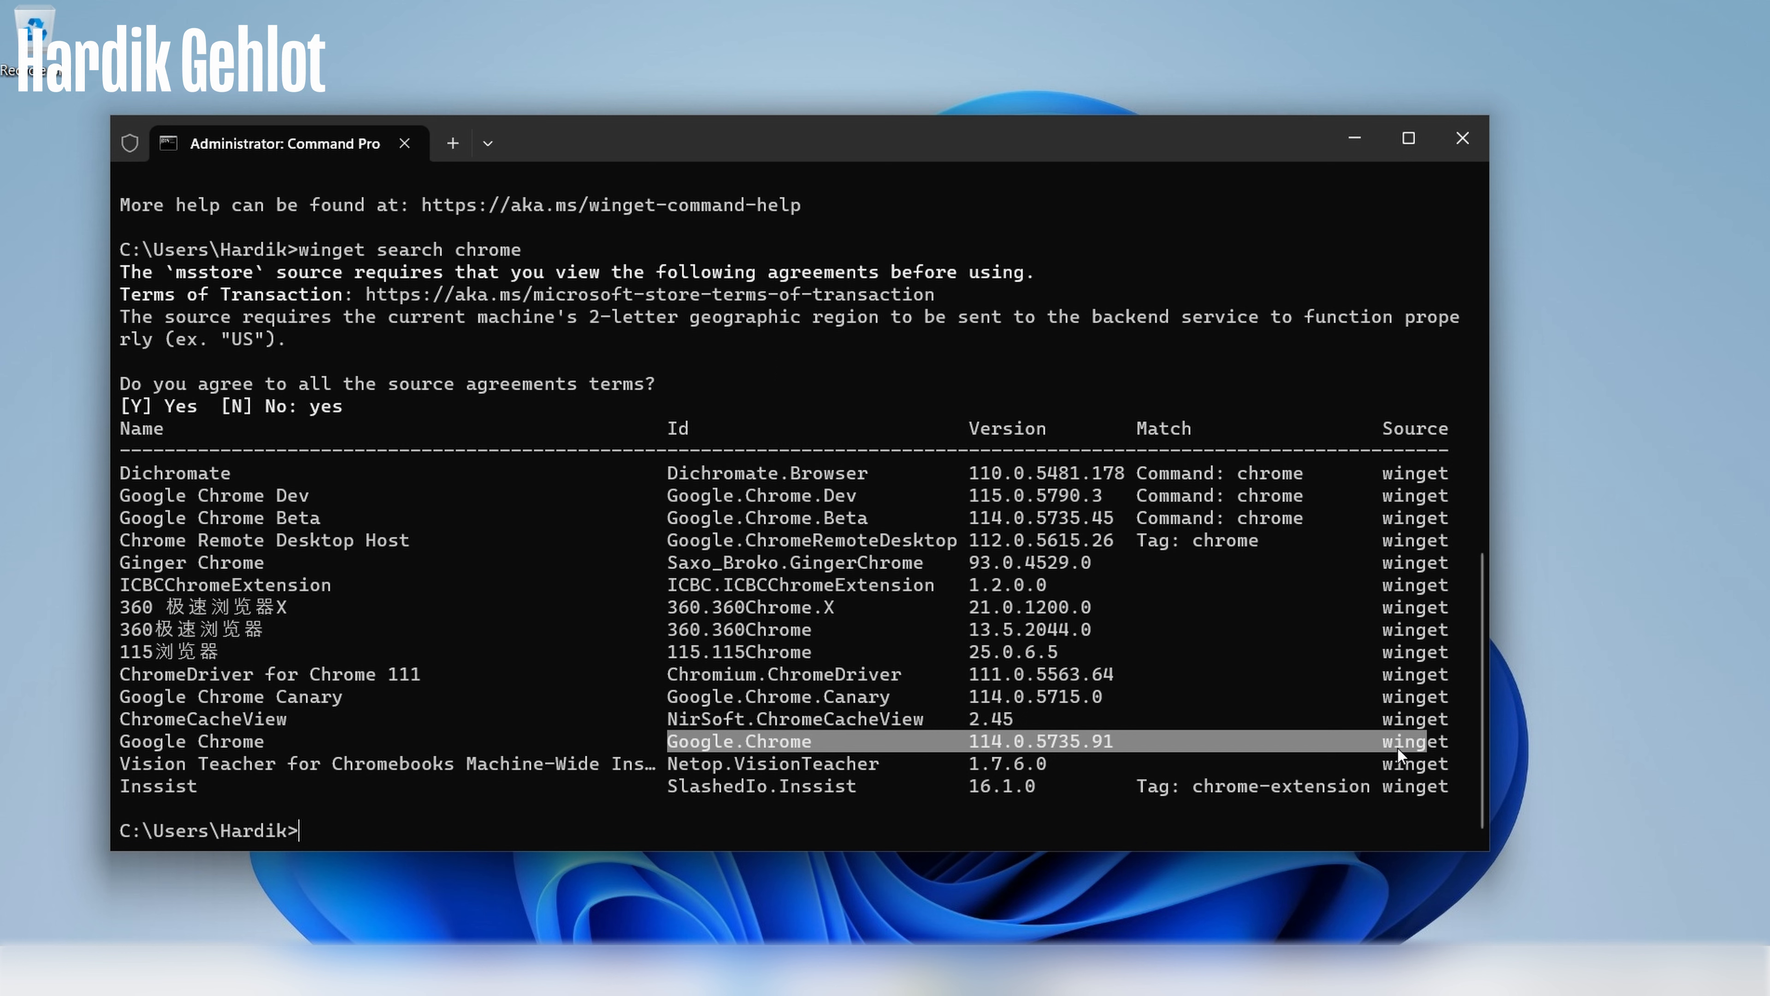
{"action": "left_click", "coordinate": [364, 827]}
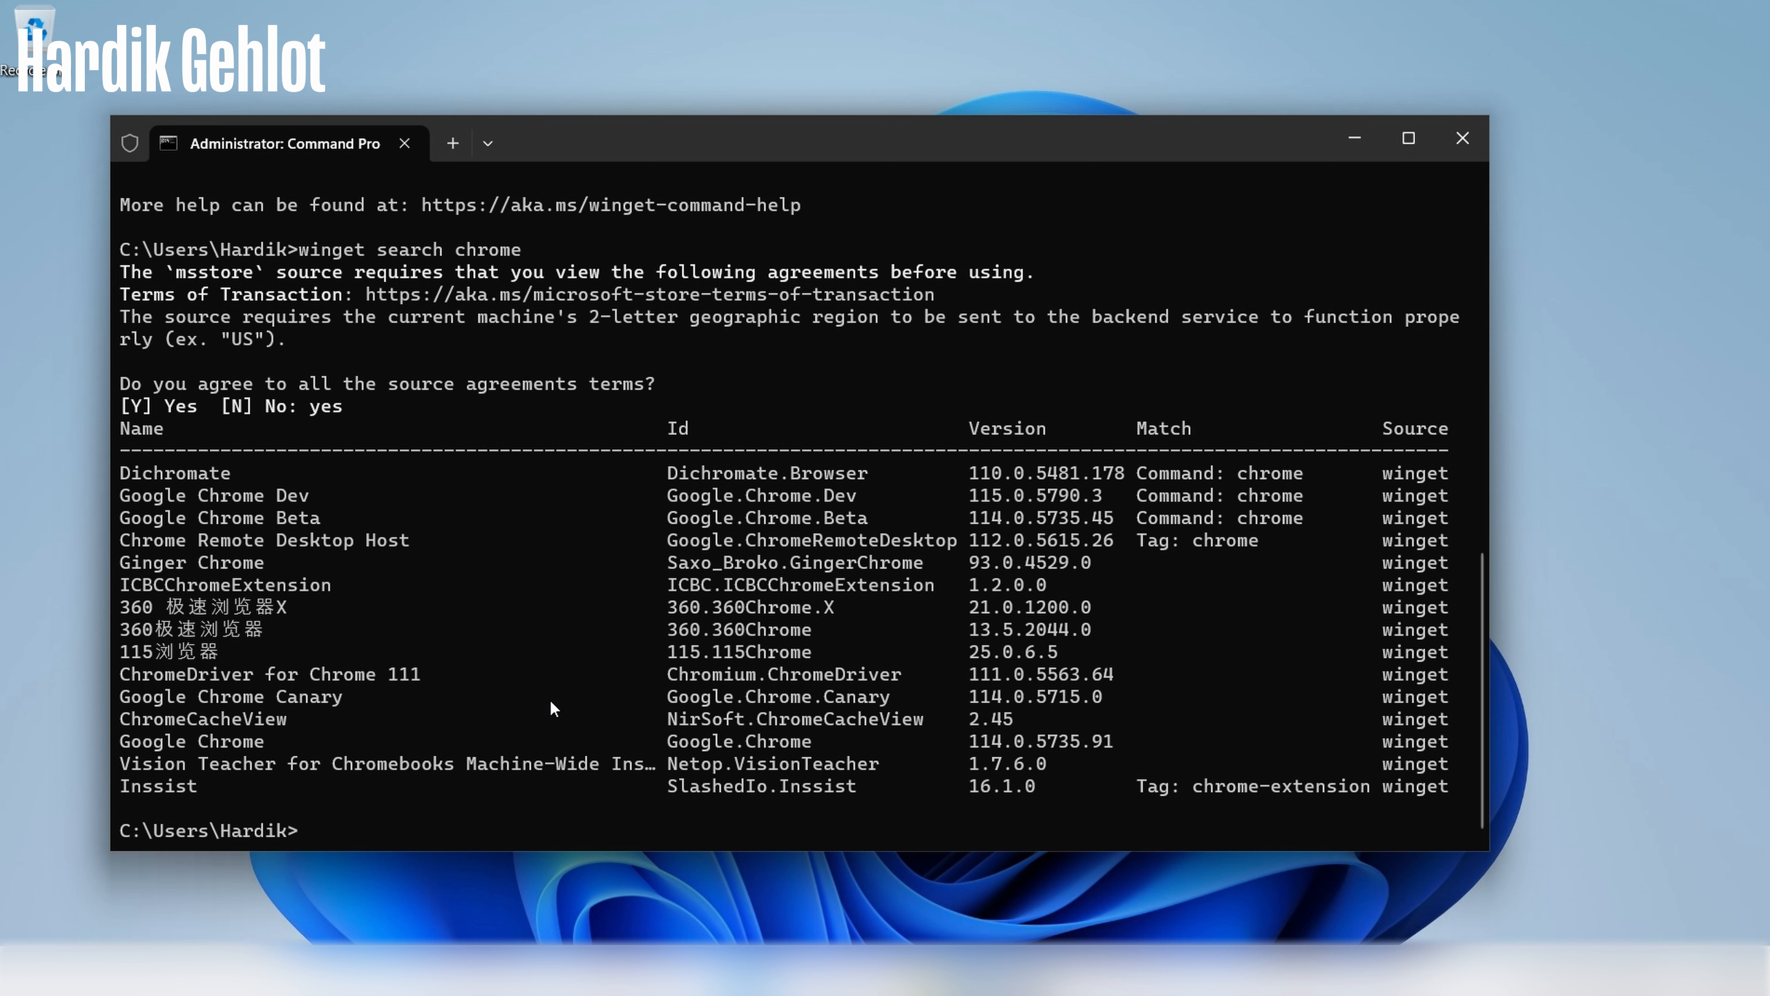
{"action": "type", "text": "winget install Google.Chrome"}
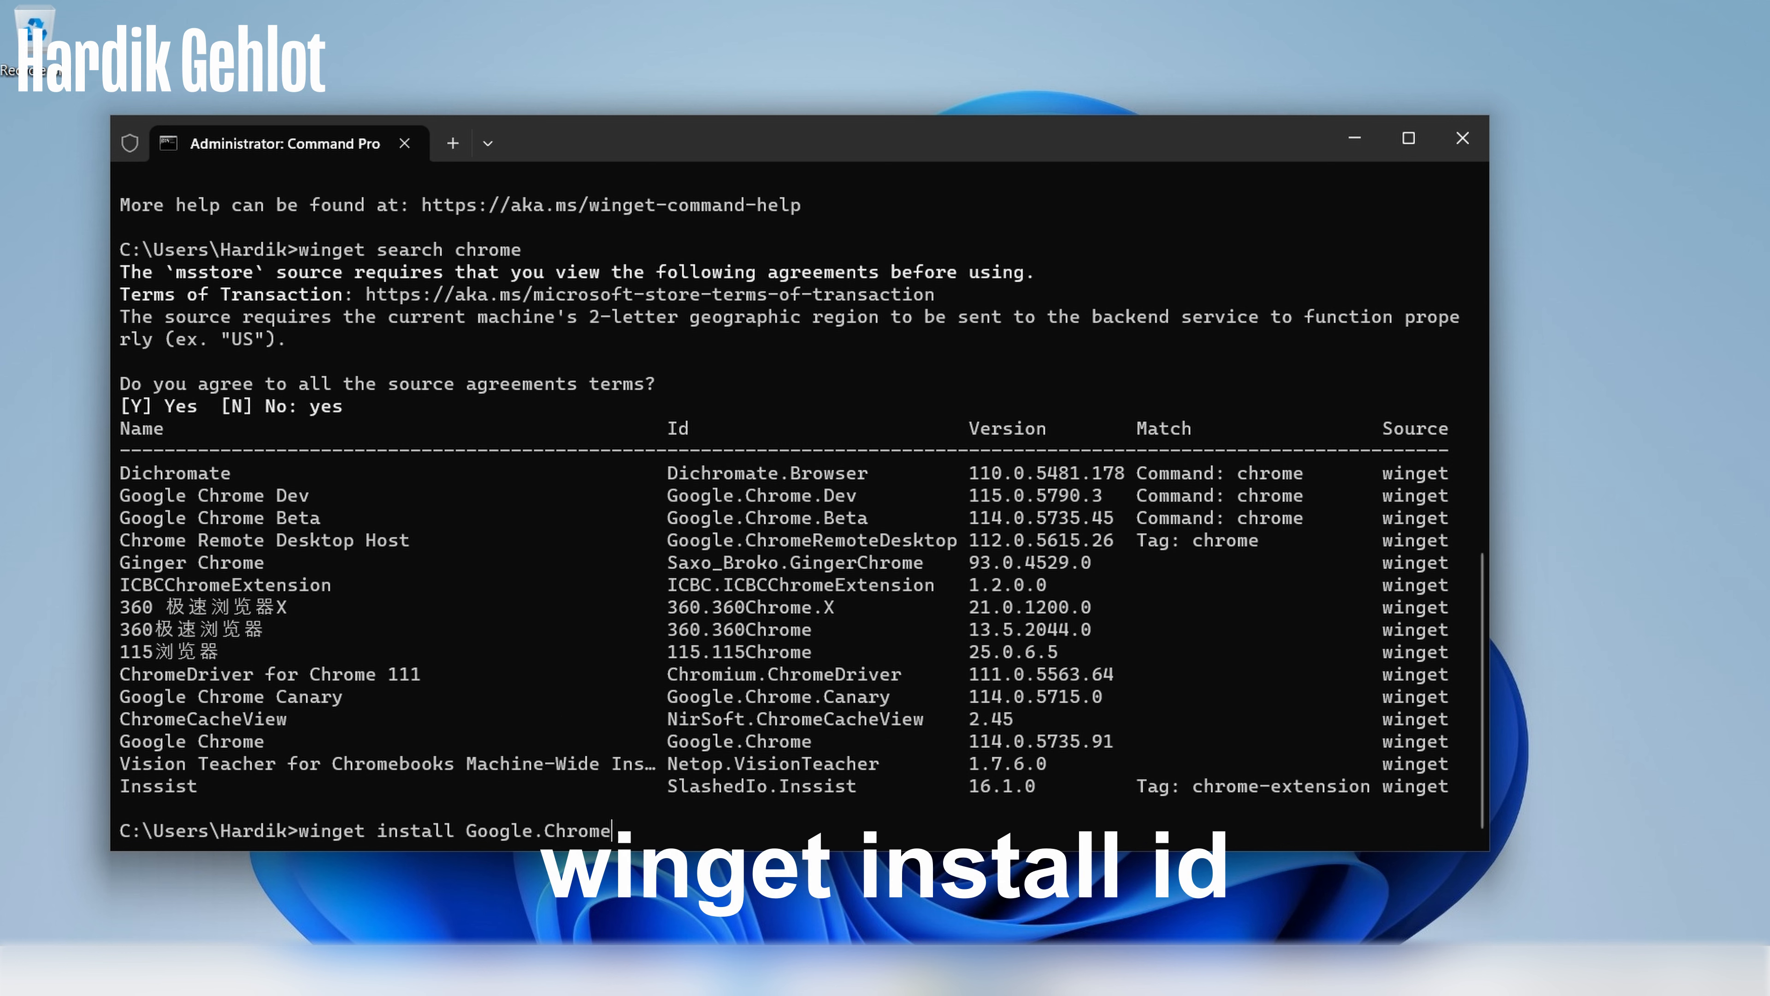
{"action": "key", "text": "Return"}
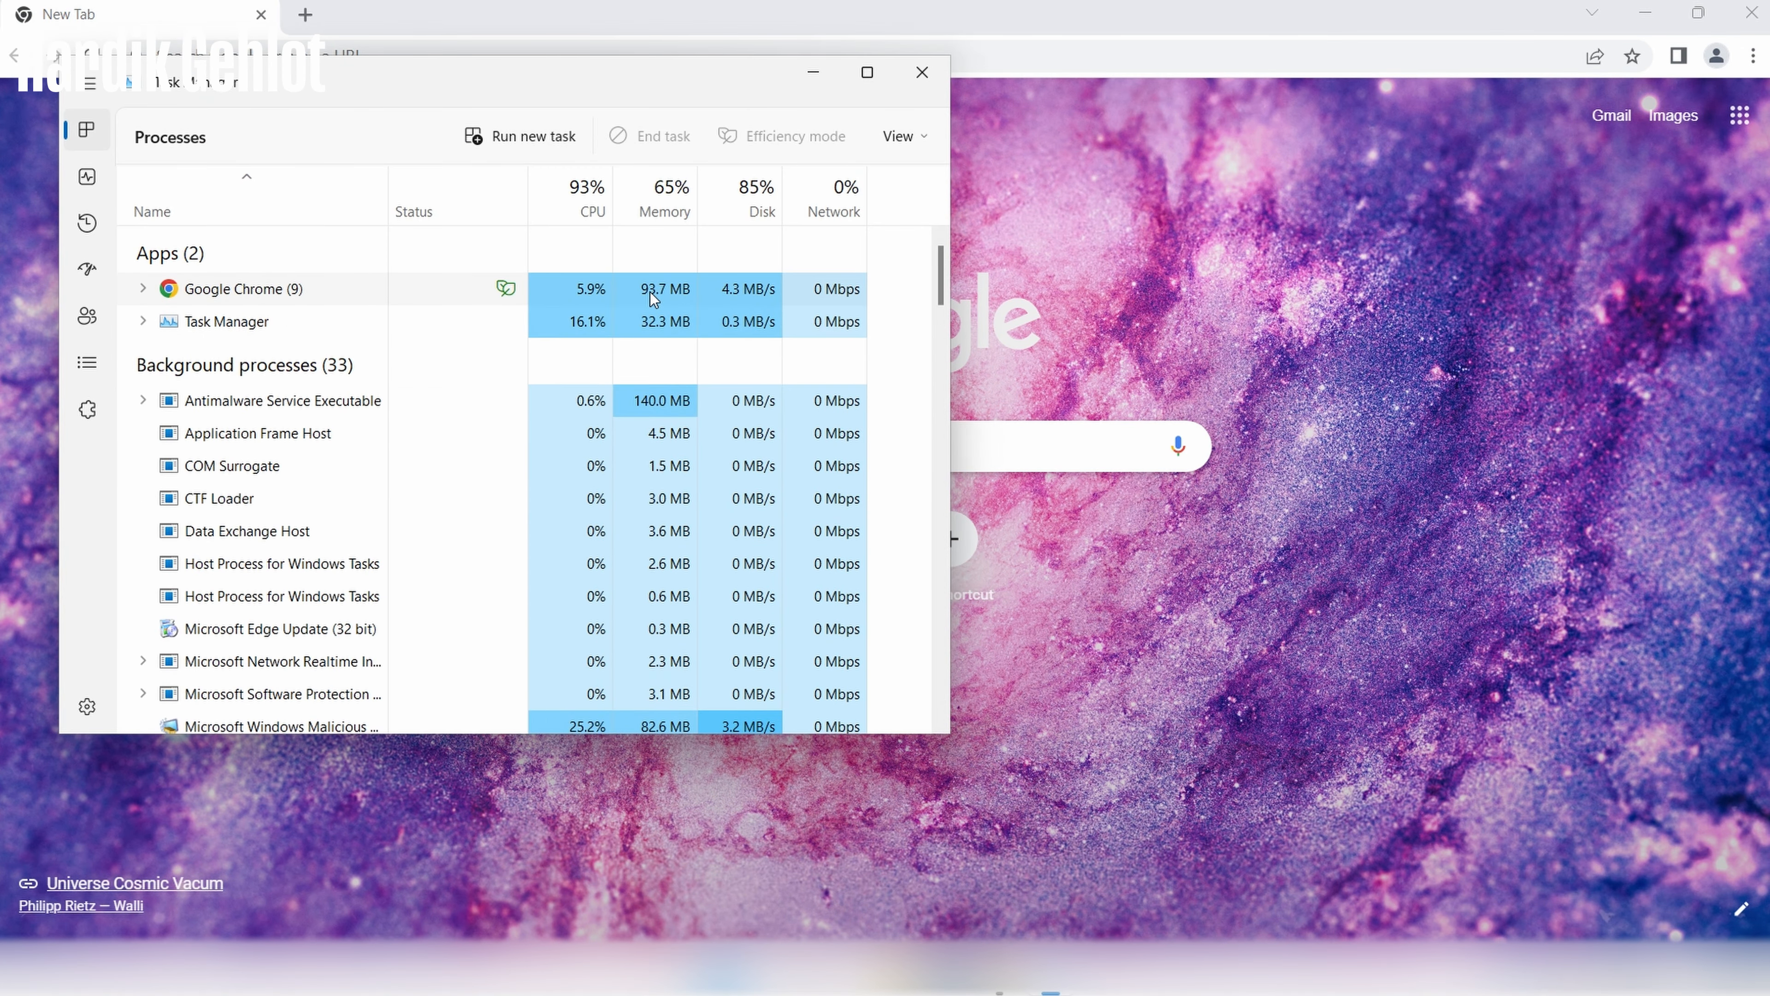
Examine the memory performance and Chrome's resource use among the processes in Task Manager, and close it.
{"action": "left_click", "coordinate": [87, 177]}
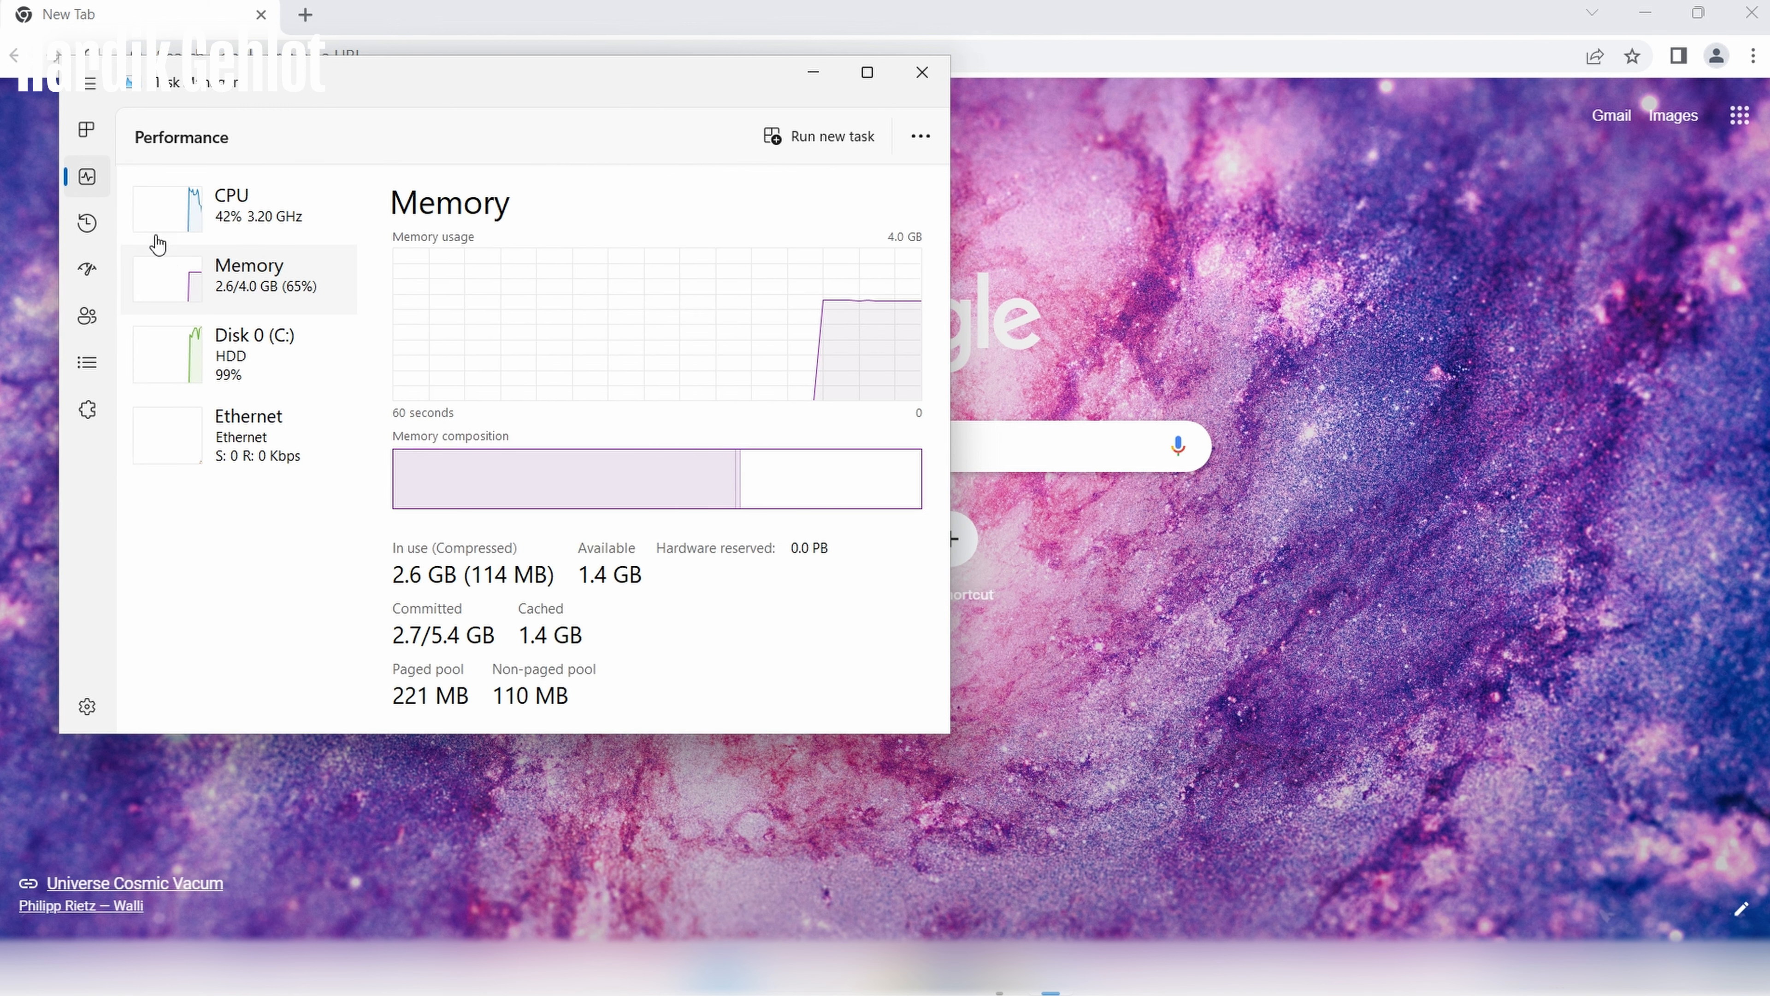
{"action": "left_click", "coordinate": [97, 137]}
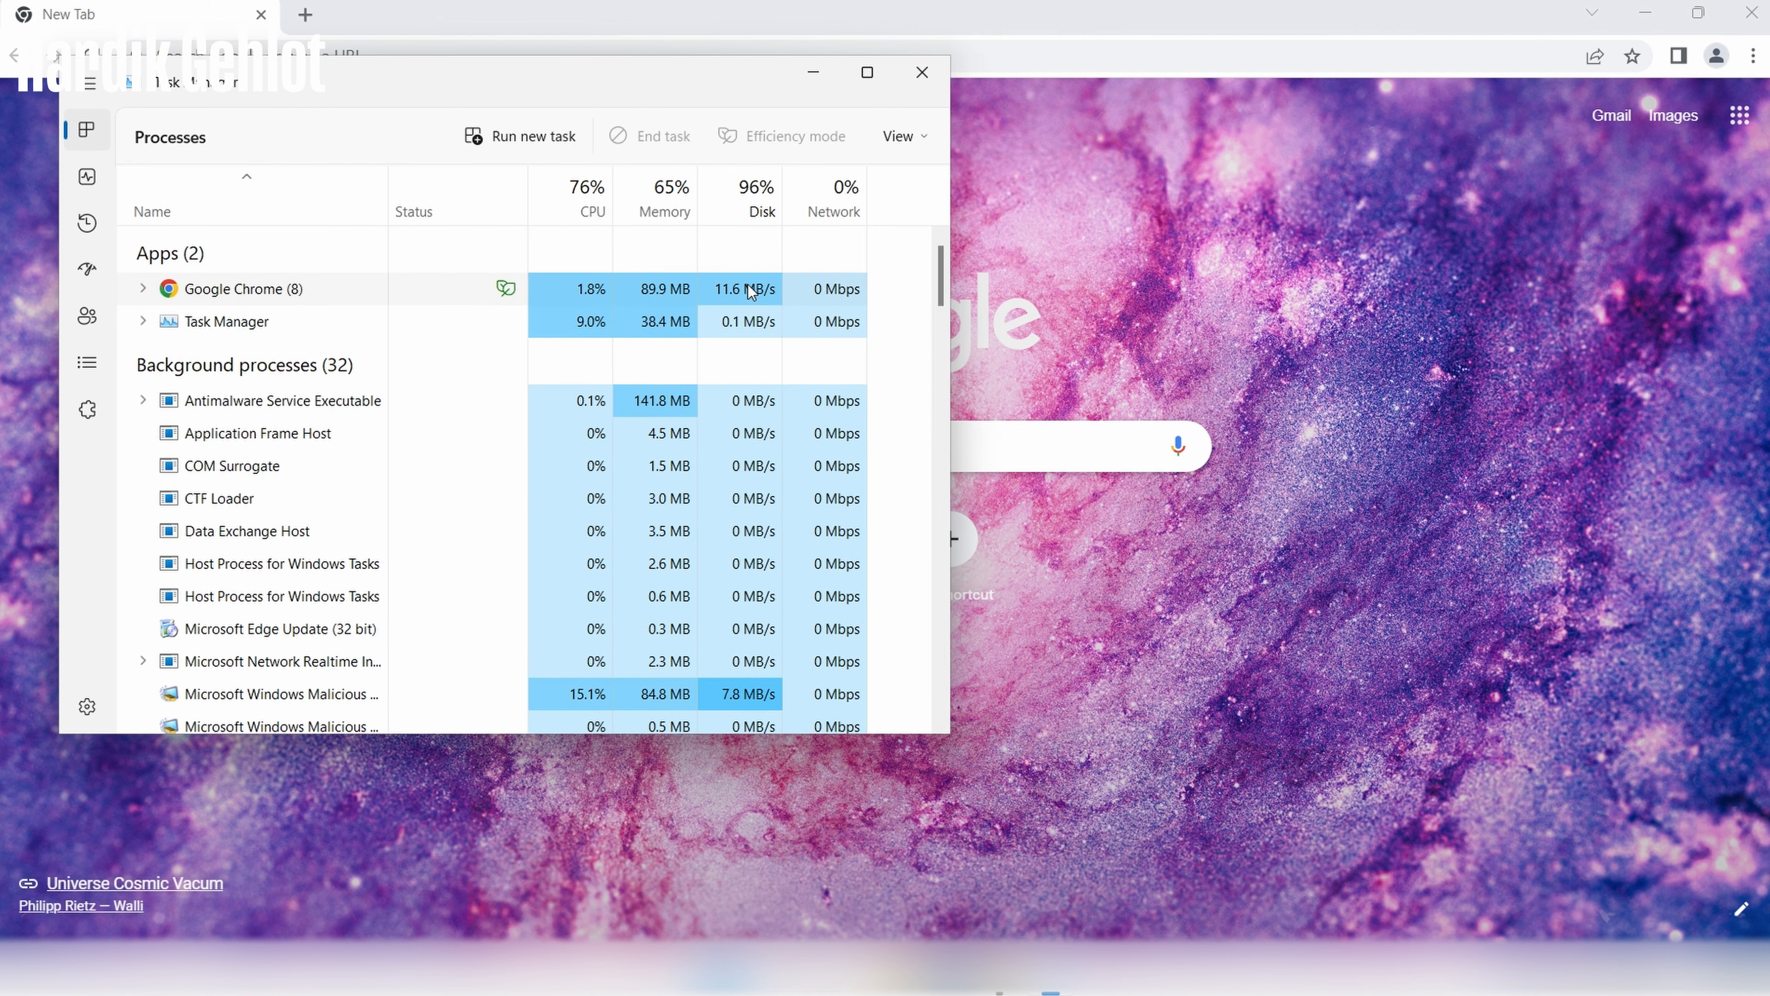
{"action": "left_click", "coordinate": [922, 72]}
View the Reset settings and Performance pages in Chrome's settings, and close the browser.
{"action": "left_click", "coordinate": [1752, 56]}
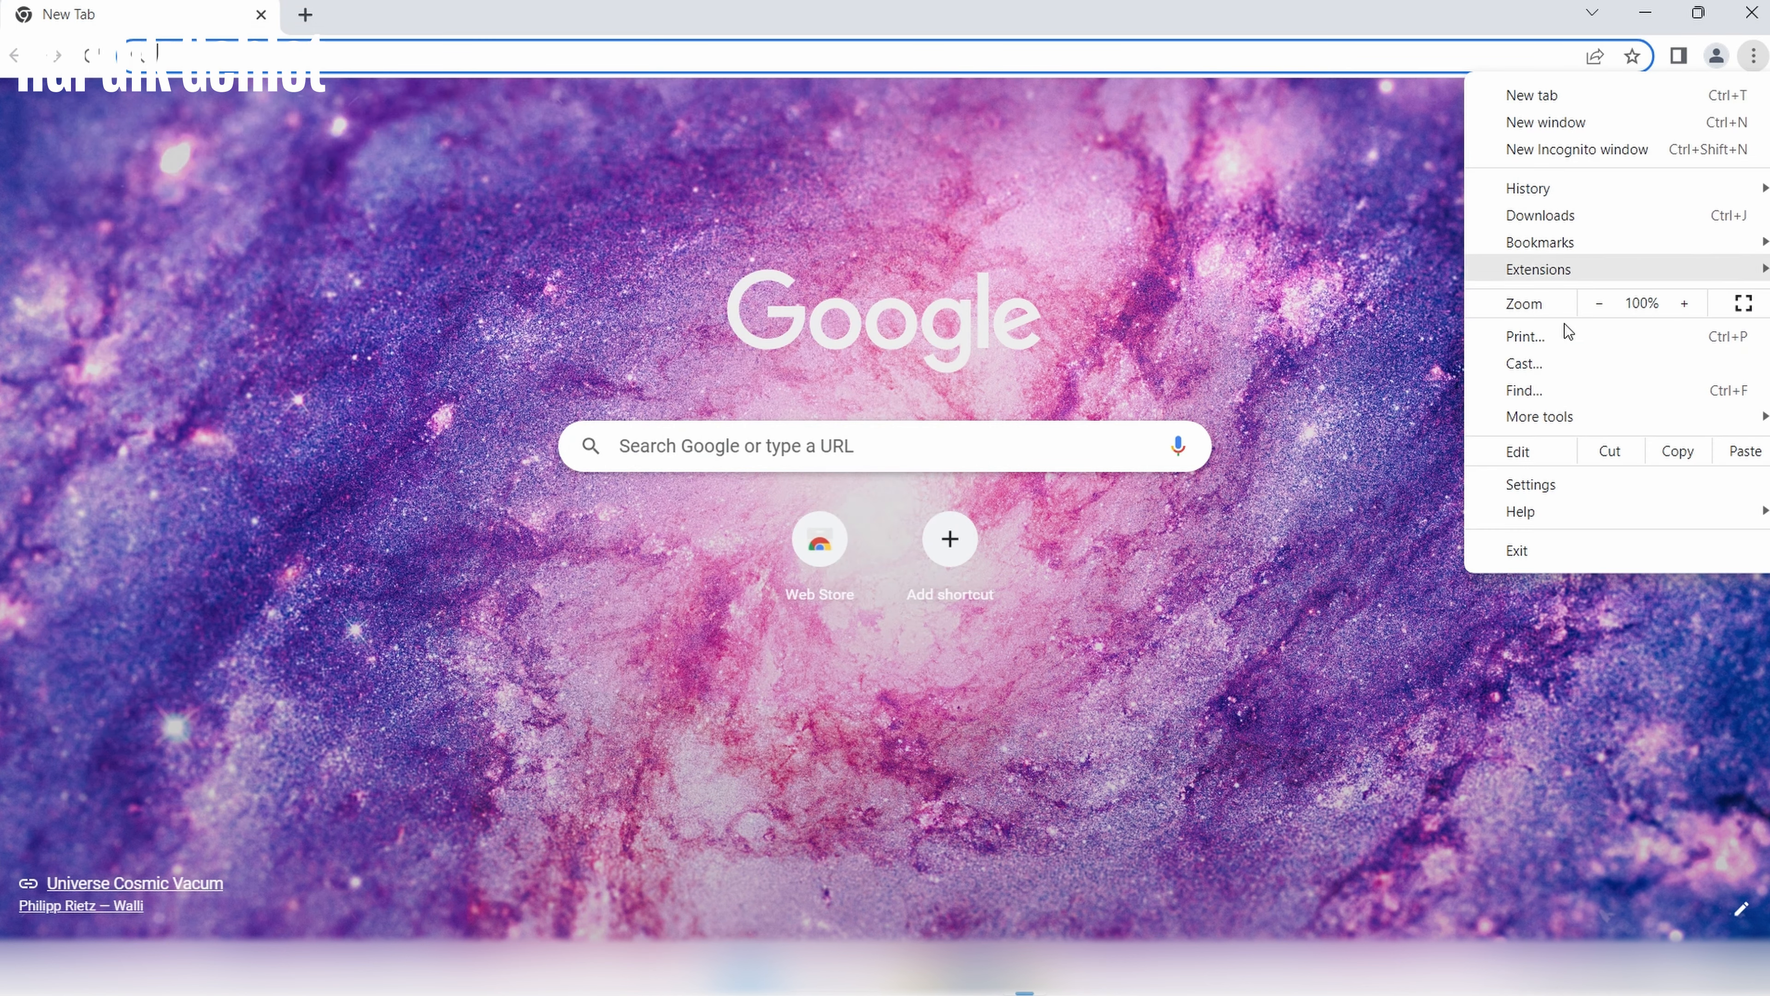
{"action": "left_click", "coordinate": [1534, 482]}
{"action": "left_click", "coordinate": [115, 750]}
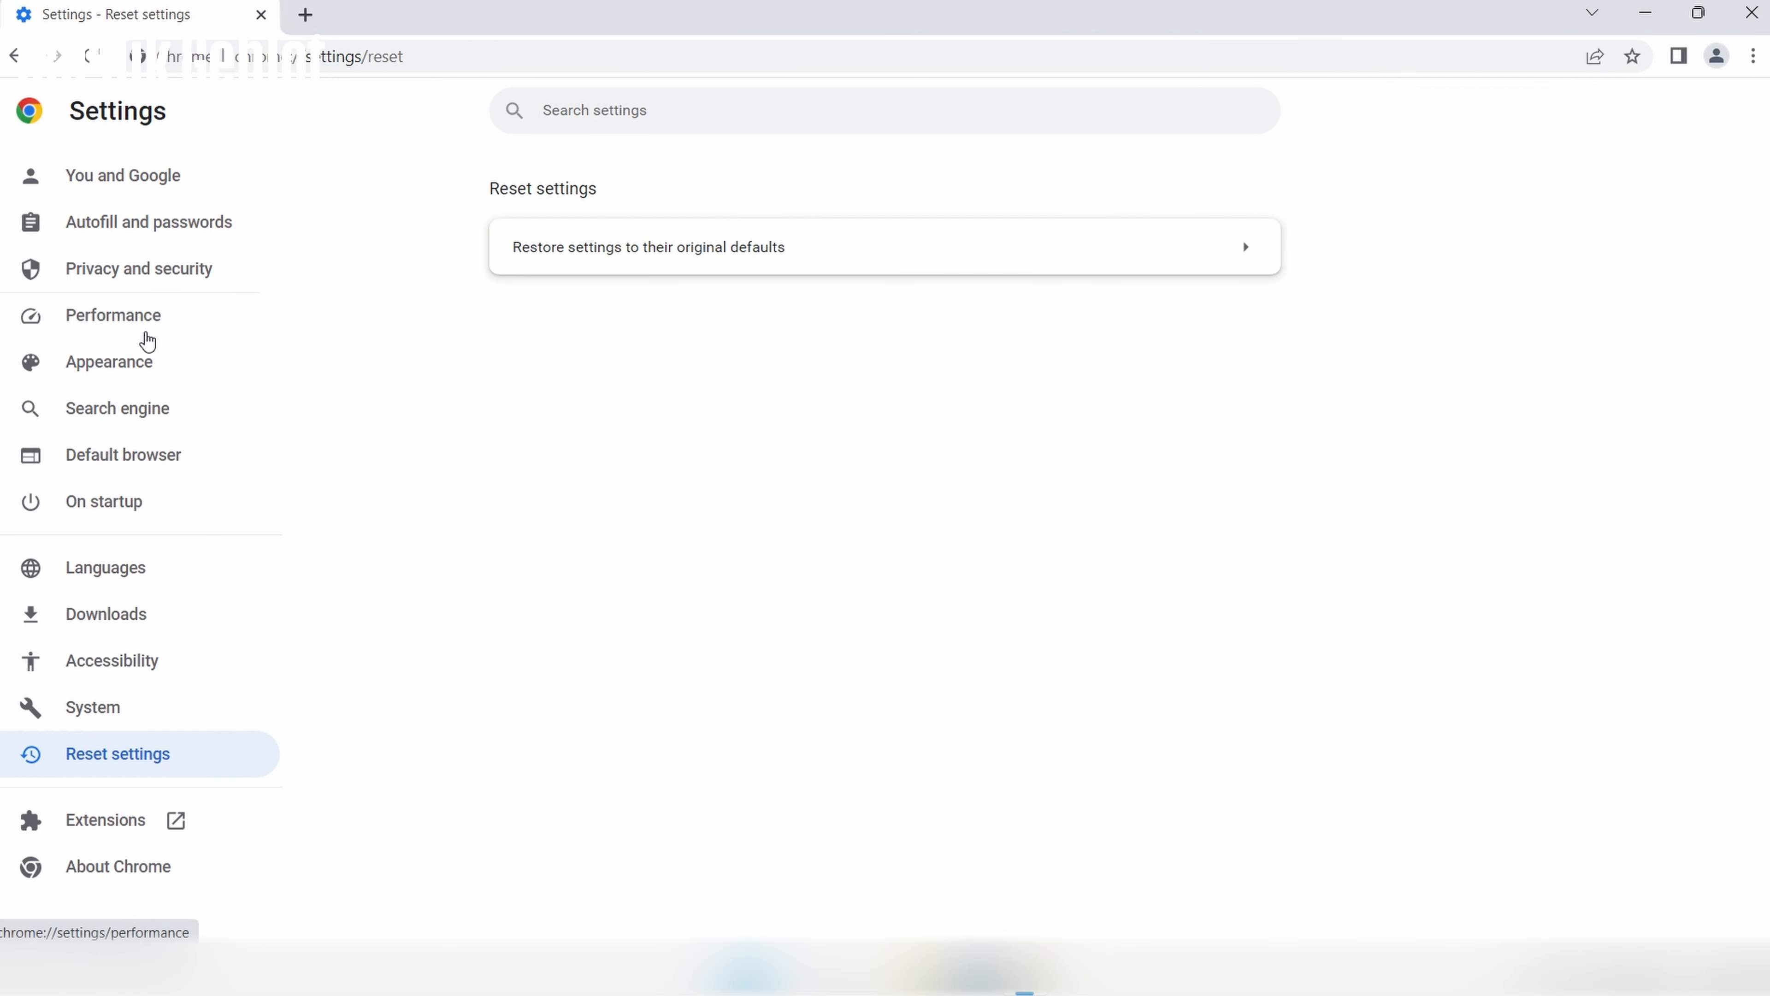
{"action": "left_click", "coordinate": [143, 319]}
{"action": "left_click", "coordinate": [1753, 12]}
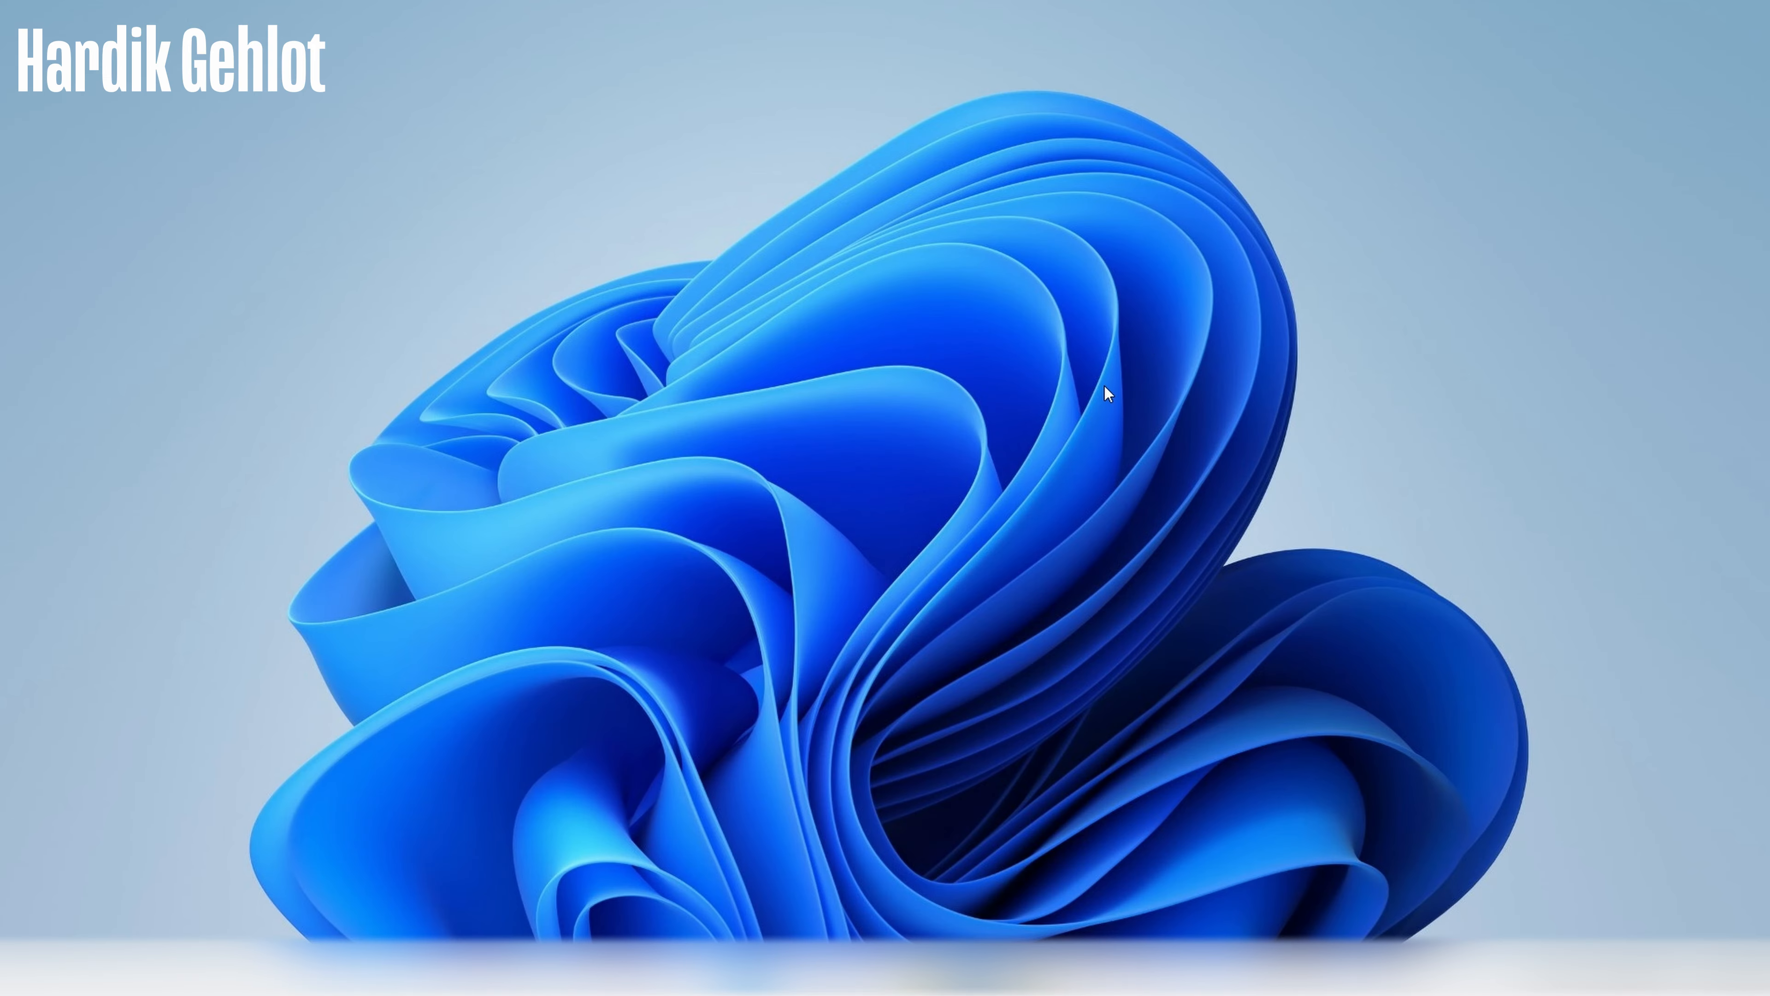